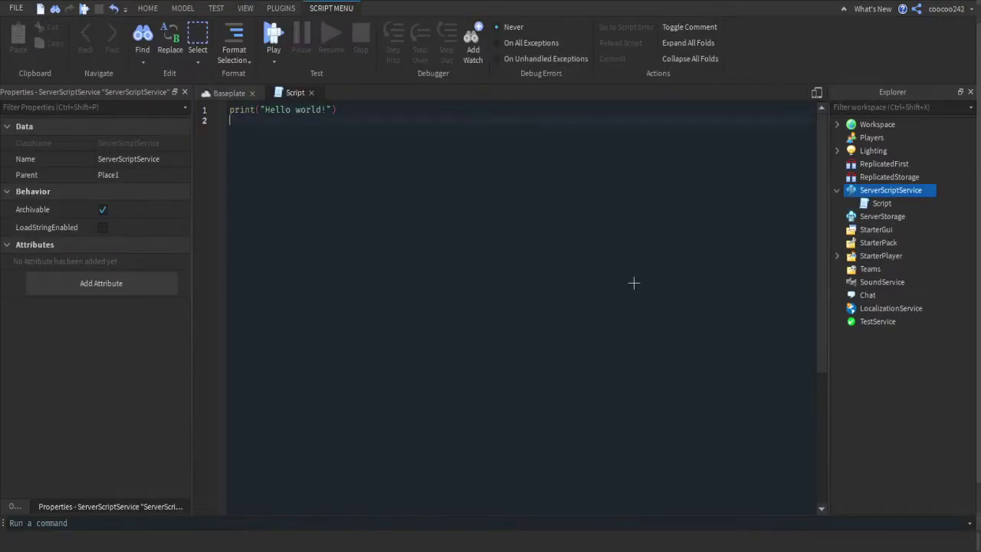
Replace the default Hello world code with a game.Players.PlayerAdded:Connect(function(player) handler closed by end)
{"action": "key", "text": "ctrl+a"}
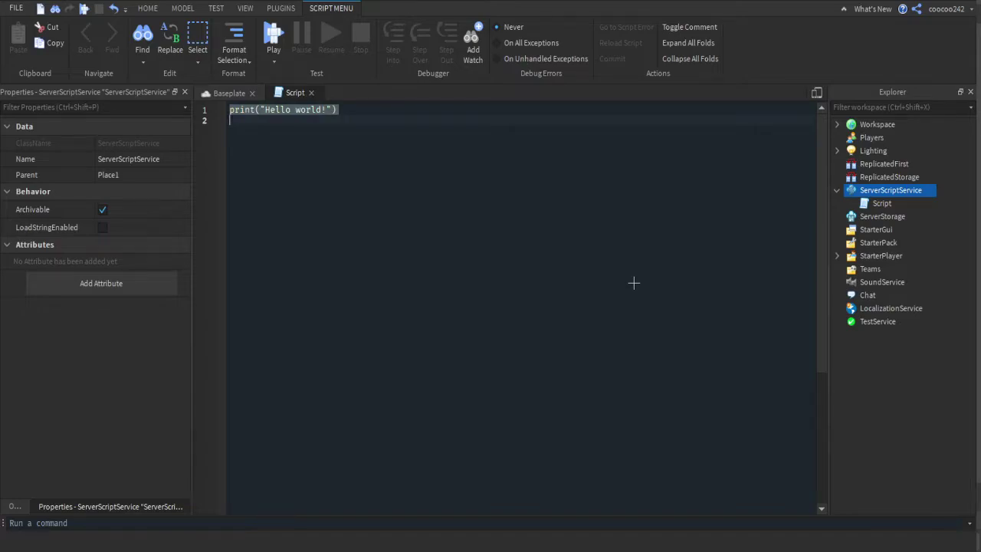
{"action": "type", "text": "game.Players."}
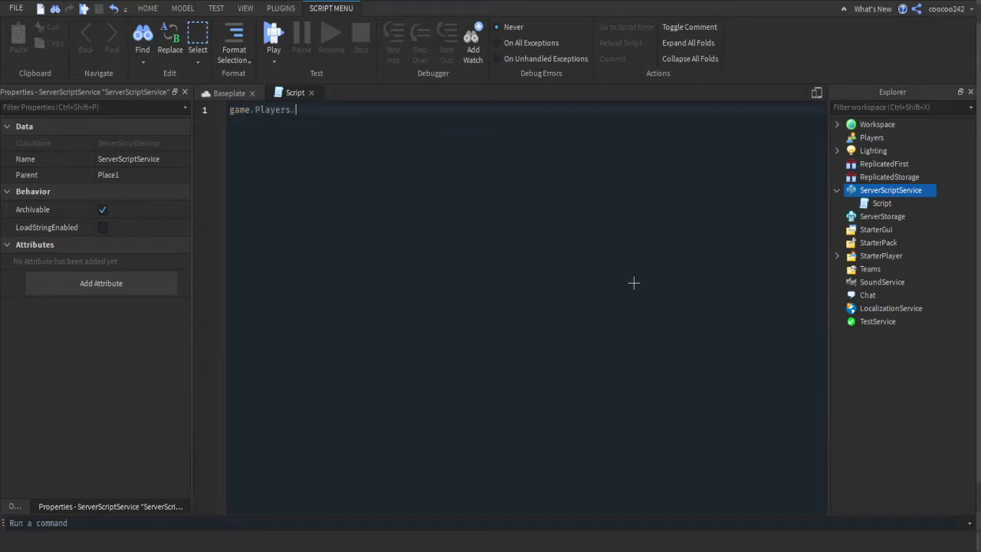
{"action": "type", "text": "PlayerAdded:connect(function(player"}
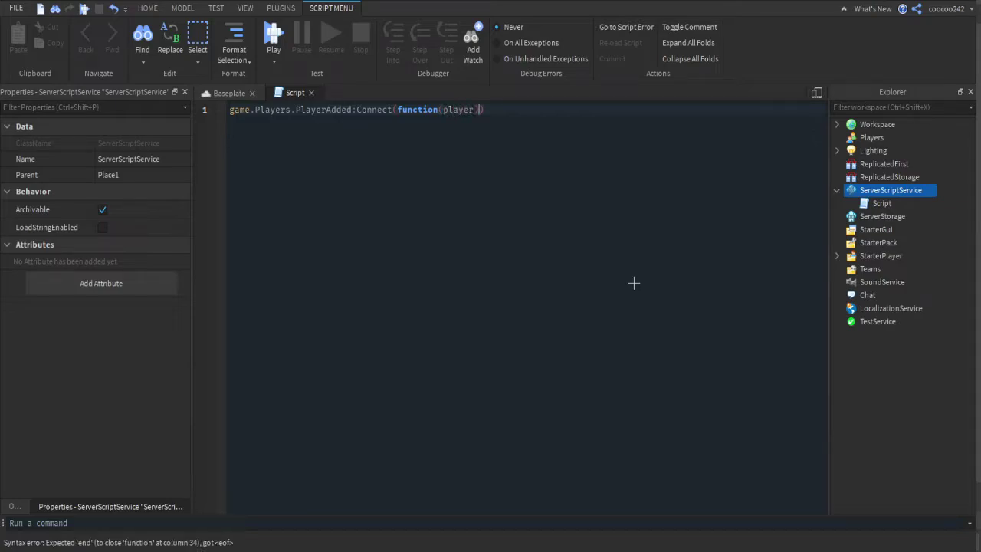
{"action": "key", "text": "Return"}
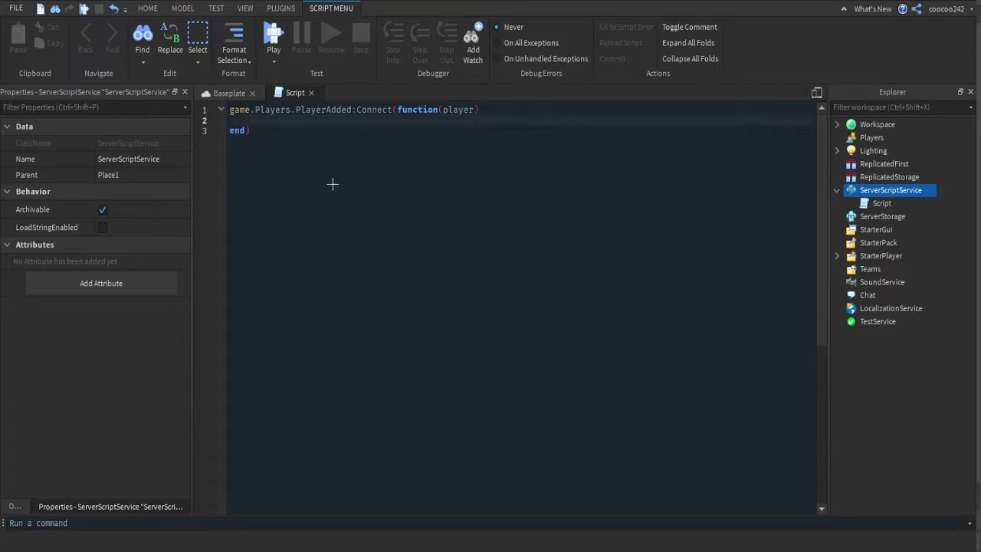
Inside the handler, declare local stats = Instance.new("Folder", player)
{"action": "type", "text": "local"}
{"action": "type", "text": " stats = Instance.new(\"IntValue\""}
{"action": "key", "text": "BackSpace"}
{"action": "key", "text": "BackSpace"}
{"action": "key", "text": "BackSpace"}
{"action": "key", "text": "BackSpace"}
{"action": "key", "text": "BackSpace"}
{"action": "key", "text": "BackSpace"}
{"action": "key", "text": "BackSpace"}
{"action": "key", "text": "BackSpace"}
{"action": "type", "text": "Folder\", player"}
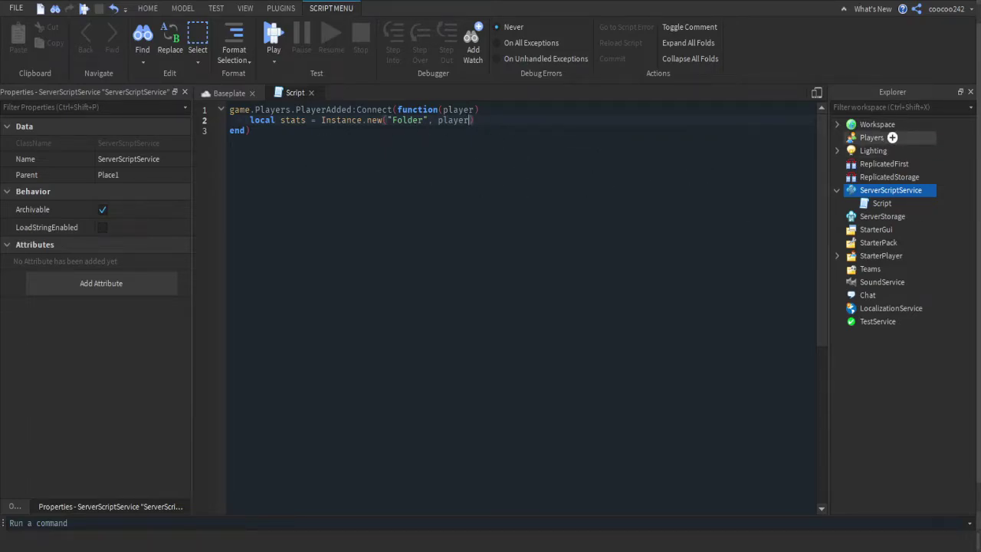
{"action": "left_click", "coordinate": [891, 137]}
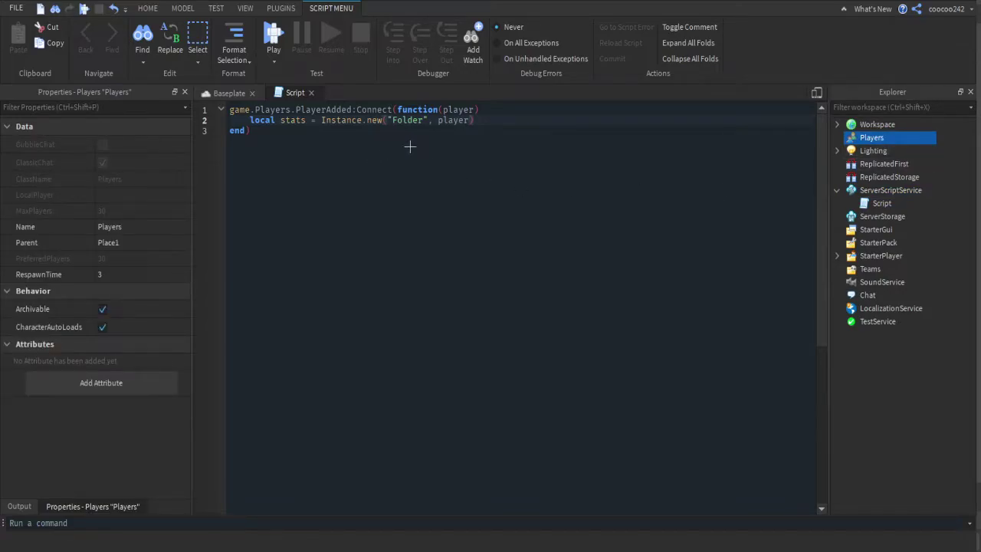
Name the stats folder by adding the line stats.Name = "leaderstats"
{"action": "key", "text": "Return"}
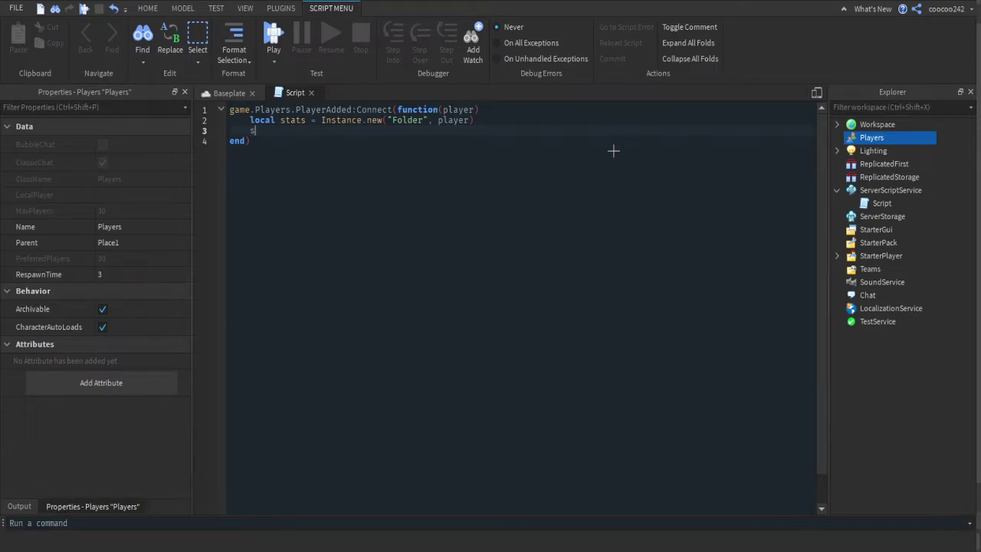
{"action": "type", "text": "stats.Name = \"leaderstats\""}
{"action": "key", "text": "Return"}
{"action": "key", "text": "Return"}
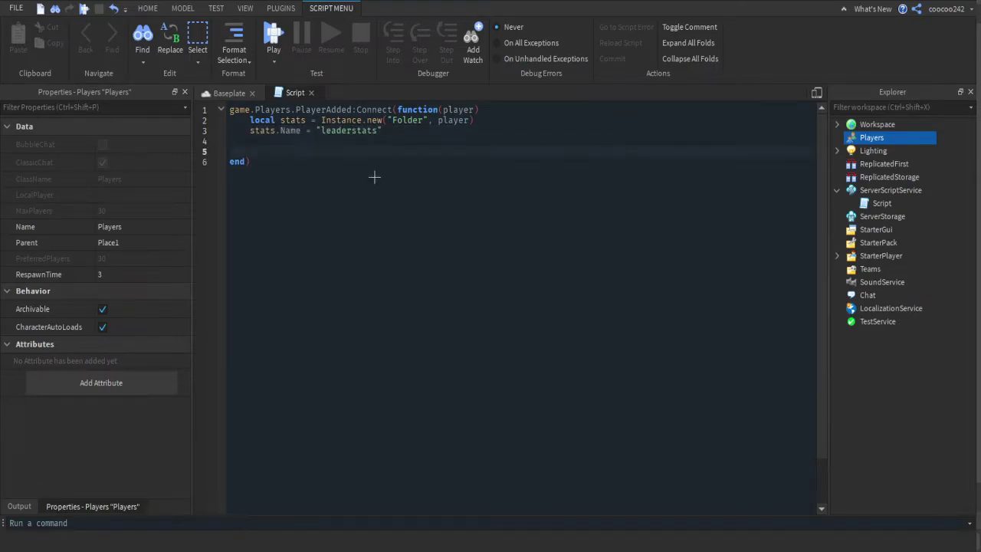
Declare local coins = Instance.new("IntValue", stats) after a blank line in the handler
{"action": "key", "text": "BackSpace"}
{"action": "key", "text": "BackSpace"}
{"action": "type", "text": "loc"}
{"action": "key", "text": "Return"}
{"action": "type", "text": "coins = Instance.new(\"IntValue\", pl"}
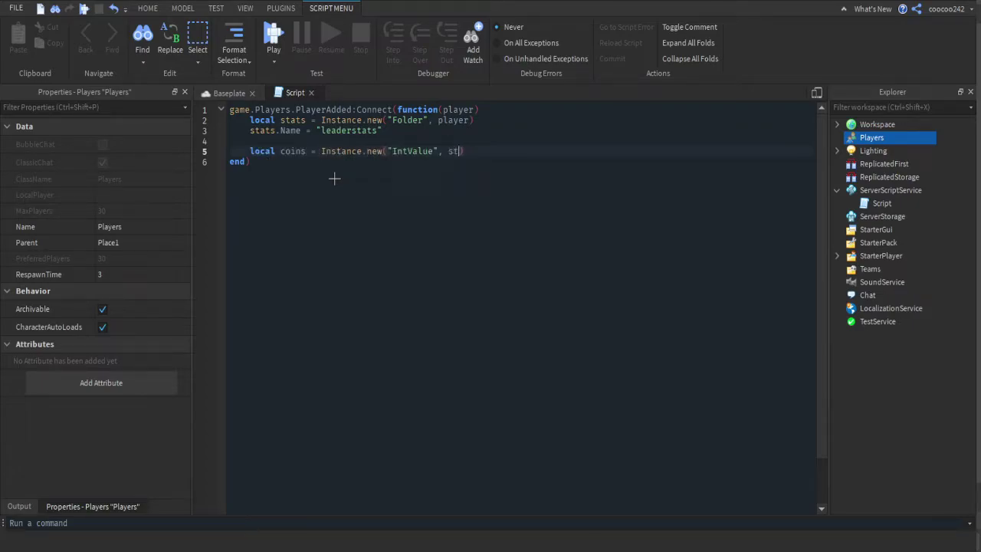
{"action": "left_click_drag", "start_coordinate": [470, 120], "coordinate": [395, 132]}
{"action": "left_click", "coordinate": [485, 120]}
{"action": "key", "text": "Left"}
{"action": "key", "text": "Return"}
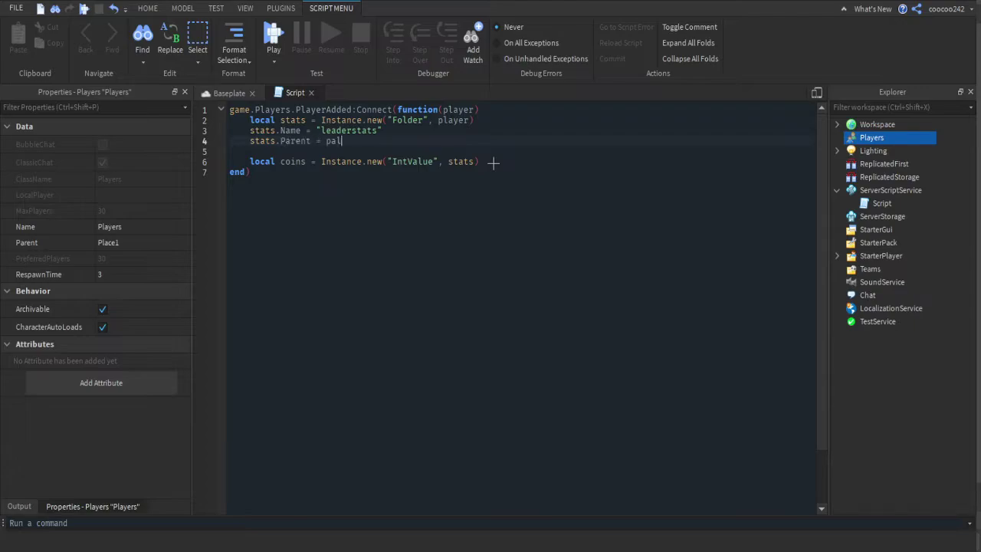
{"action": "key", "text": "BackSpace"}
{"action": "key", "text": "BackSpace"}
{"action": "key", "text": "BackSpace"}
{"action": "key", "text": "BackSpace"}
{"action": "key", "text": "BackSpace"}
{"action": "key", "text": "BackSpace"}
{"action": "key", "text": "BackSpace"}
{"action": "key", "text": "BackSpace"}
{"action": "key", "text": "BackSpace"}
{"action": "key", "text": "BackSpace"}
{"action": "key", "text": "BackSpace"}
{"action": "key", "text": "BackSpace"}
{"action": "key", "text": "BackSpace"}
{"action": "key", "text": "BackSpace"}
{"action": "key", "text": "BackSpace"}
{"action": "key", "text": "BackSpace"}
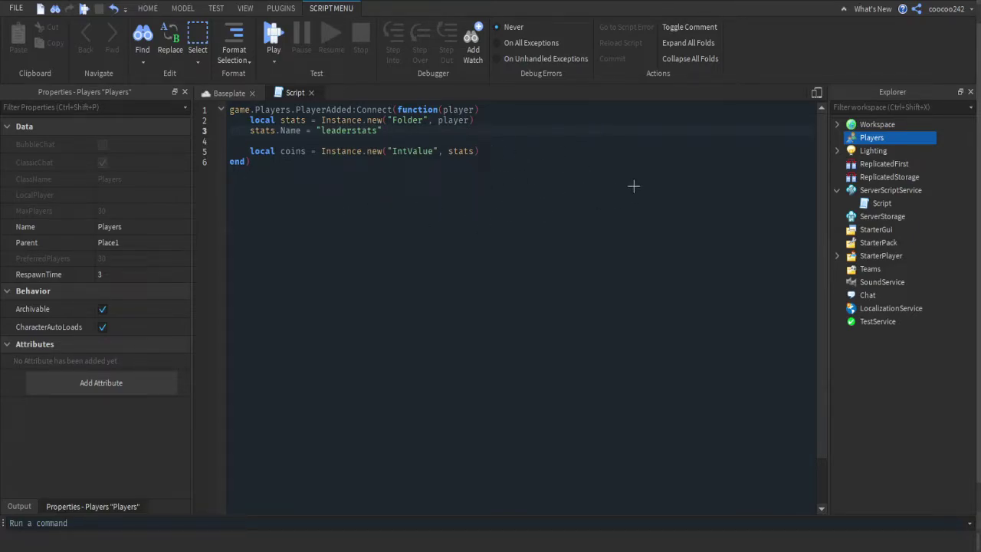
Add coins.Name = "Coins" and coins.Value = 0 below the coins declaration
{"action": "left_click", "coordinate": [614, 188]}
{"action": "key", "text": "Return"}
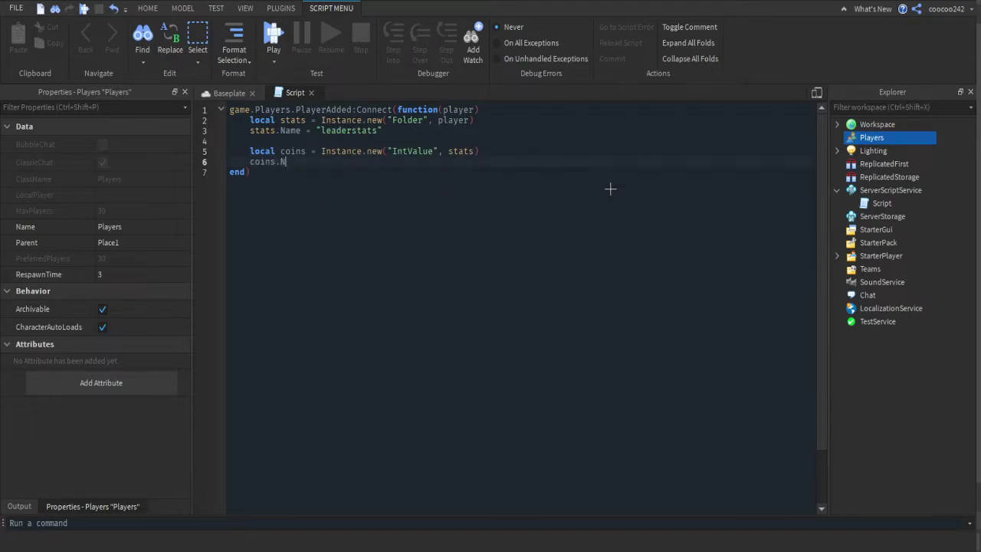
{"action": "type", "text": "coins.Name = \"Coins"}
{"action": "key", "text": "Return"}
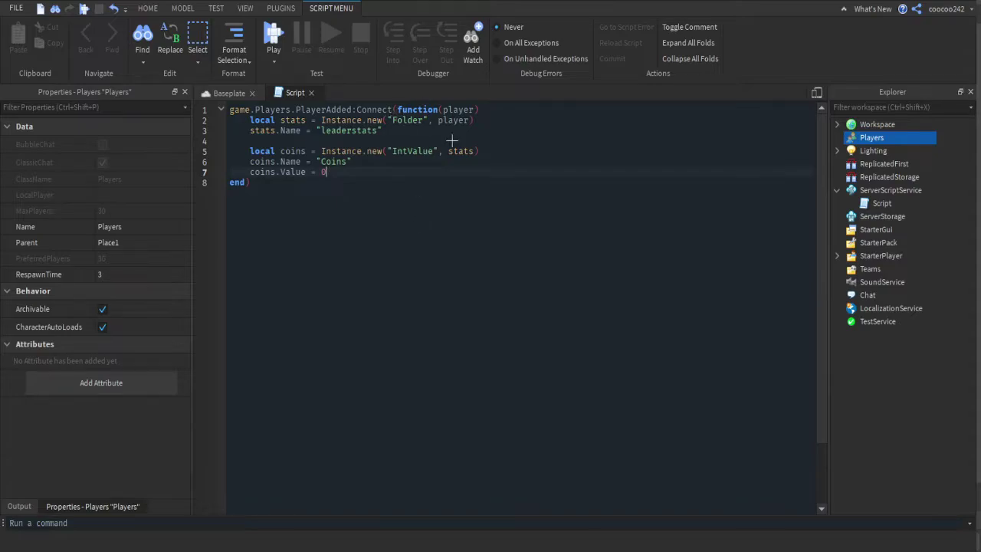
Close the script and playtest the place, checking the Coins column on the player leaderboard
{"action": "left_click", "coordinate": [311, 92]}
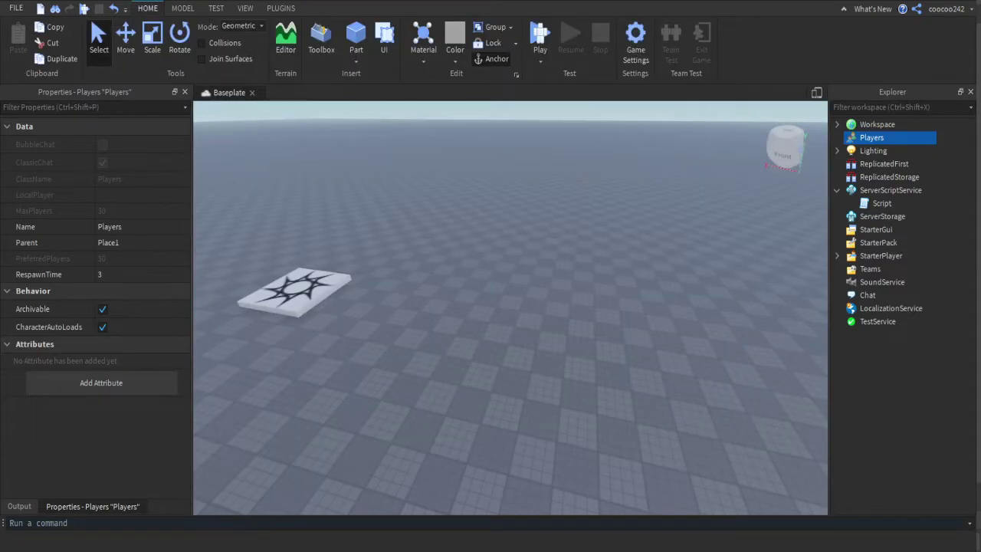
{"action": "key", "text": "F5"}
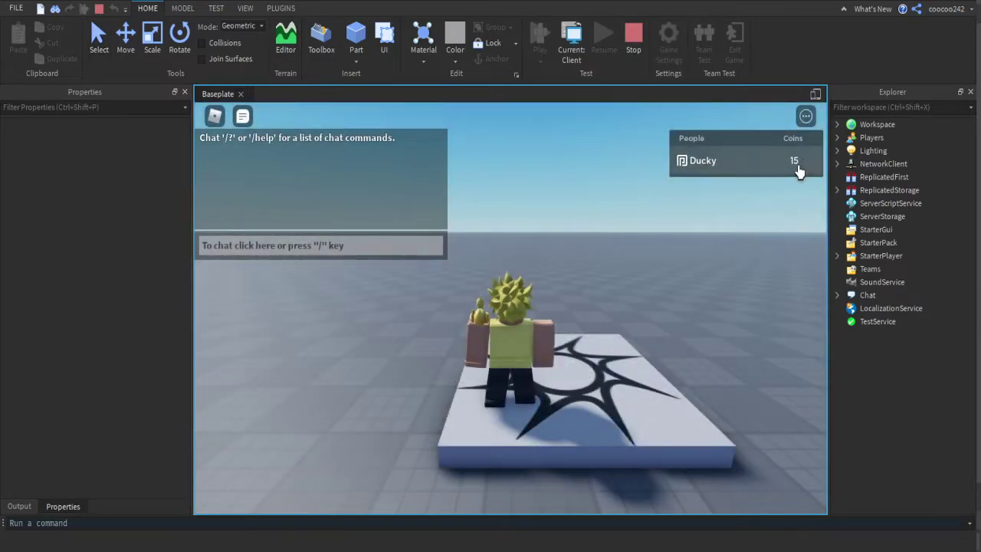
{"action": "left_click", "coordinate": [795, 164]}
{"action": "left_click", "coordinate": [795, 164]}
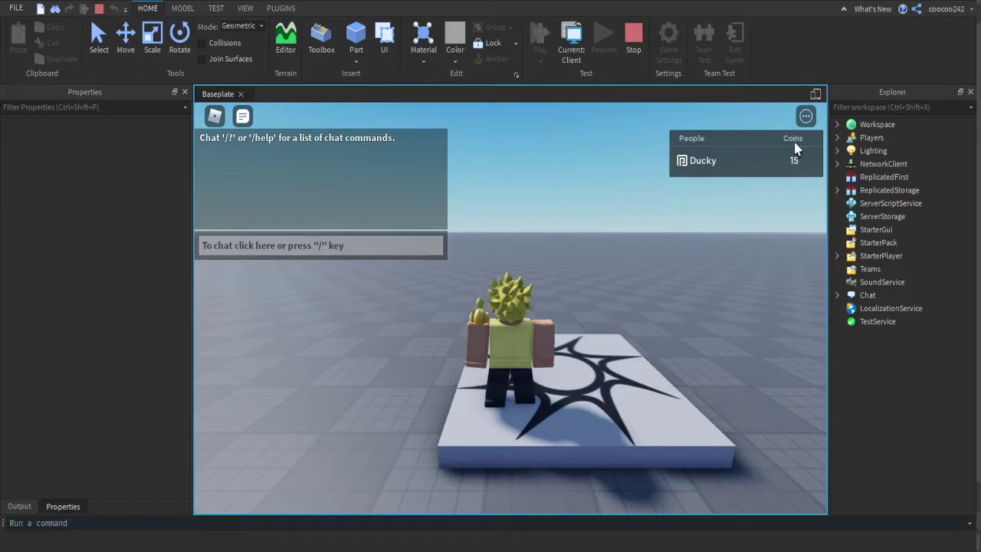
{"action": "left_click", "coordinate": [800, 164]}
{"action": "left_click", "coordinate": [800, 163]}
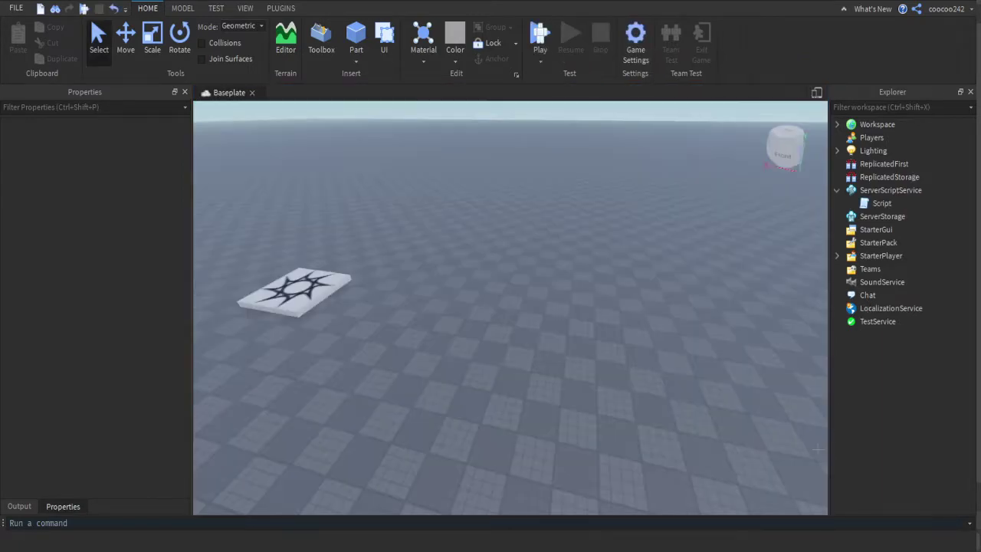
Insert a cylinder part on the baseplate near the spawn and rotate it to stand upright
{"action": "right_click_drag", "start_coordinate": [739, 439], "coordinate": [536, 192]}
{"action": "left_click", "coordinate": [356, 34]}
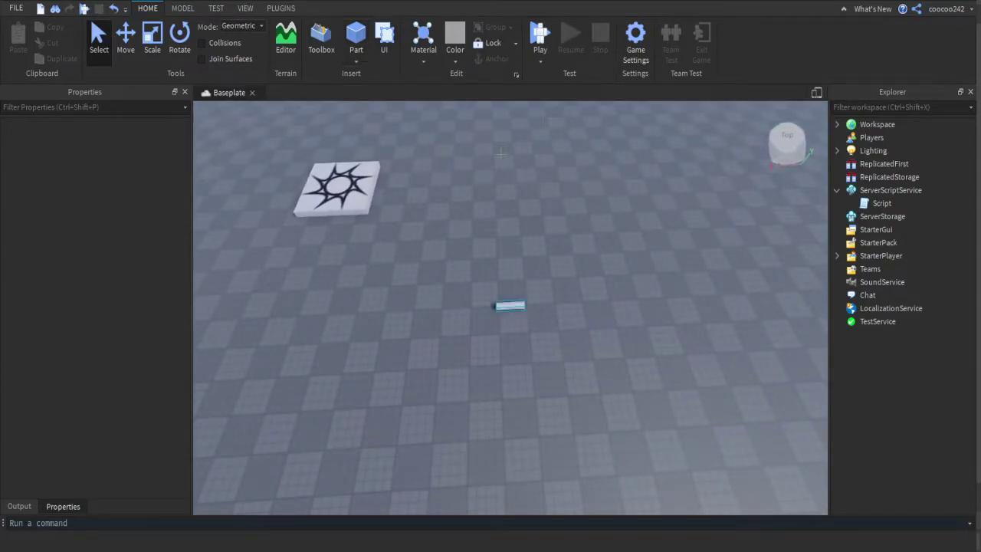
{"action": "left_click_drag", "start_coordinate": [645, 383], "coordinate": [611, 394]}
{"action": "key", "text": "r"}
{"action": "key", "text": "r"}
{"action": "key", "text": "t"}
{"action": "scroll", "coordinate": [611, 394], "scroll_direction": "up", "scroll_amount": 6}
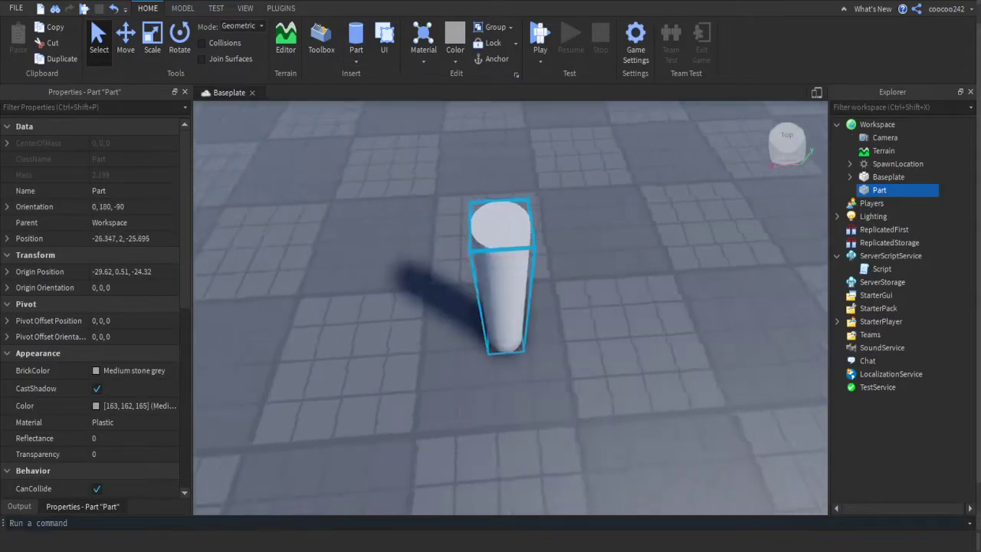
Flatten the upright cylinder into a thin disc and widen it to about 18.86 studs in diameter
{"action": "right_click_drag", "start_coordinate": [611, 394], "coordinate": [681, 360]}
{"action": "scroll", "coordinate": [611, 368], "scroll_direction": "down", "scroll_amount": 3}
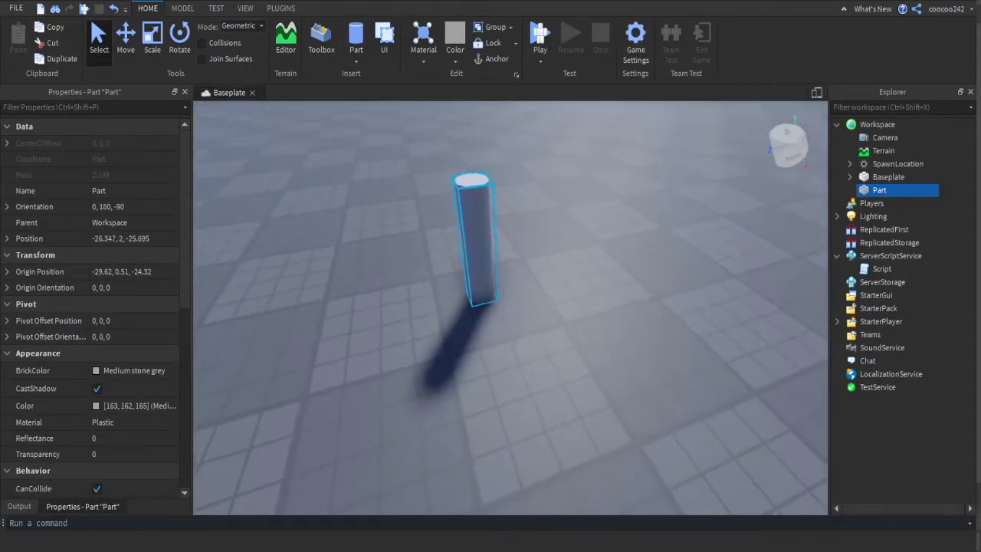
{"action": "left_click", "coordinate": [153, 40]}
{"action": "left_click_drag", "start_coordinate": [602, 253], "coordinate": [620, 387]}
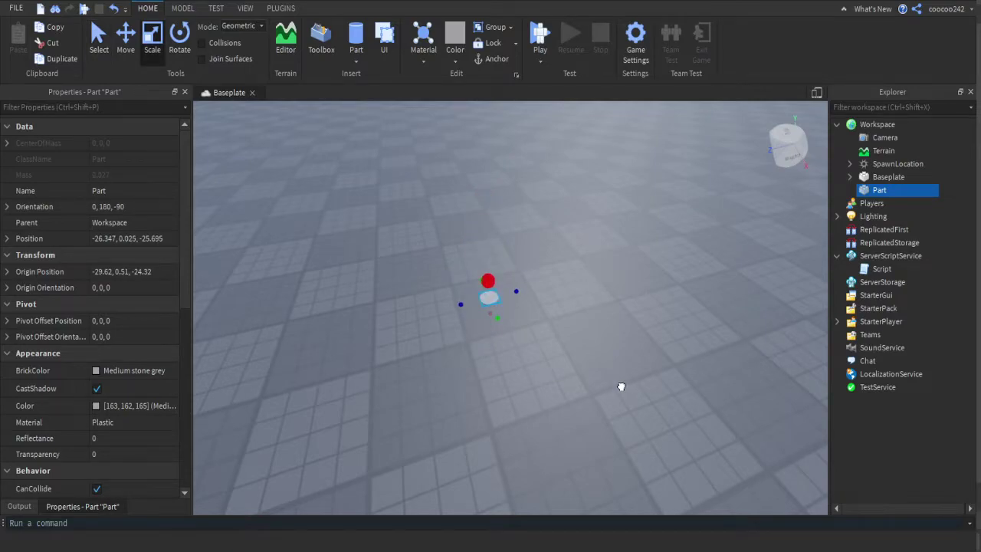
{"action": "right_click_drag", "start_coordinate": [630, 380], "coordinate": [637, 372]}
{"action": "left_click_drag", "start_coordinate": [663, 366], "coordinate": [764, 334]}
{"action": "right_click_drag", "start_coordinate": [764, 334], "coordinate": [600, 281]}
{"action": "mouse_move", "coordinate": [661, 238]}
{"action": "left_mouse_down"}
{"action": "mouse_move", "coordinate": [652, 221]}
{"action": "mouse_move", "coordinate": [654, 245]}
{"action": "left_mouse_up"}
Shift the disc slightly across the baseplate and thicken it to about 0.13 studs
{"action": "left_click", "coordinate": [127, 50]}
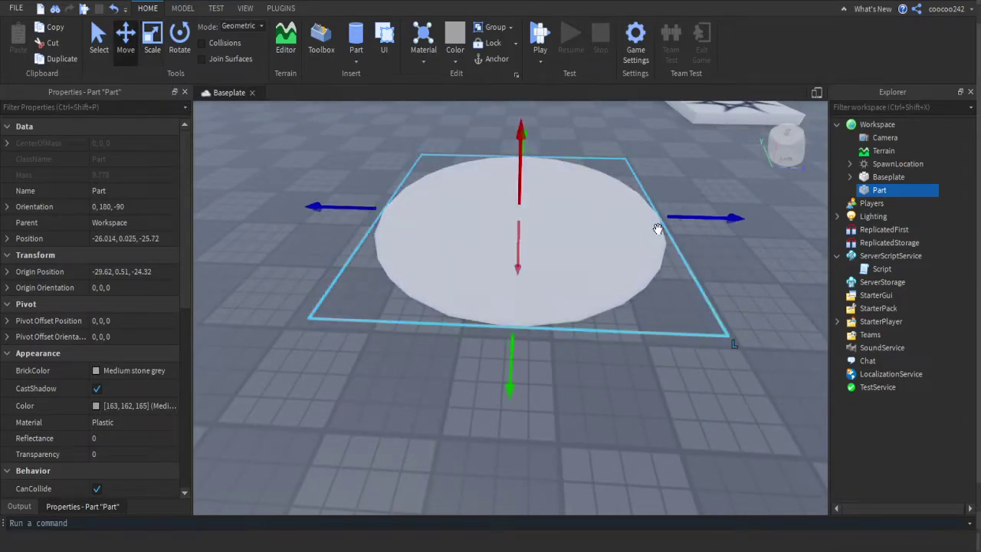
{"action": "left_click_drag", "start_coordinate": [652, 204], "coordinate": [653, 206]}
{"action": "left_click_drag", "start_coordinate": [711, 299], "coordinate": [705, 301]}
{"action": "key", "text": "ctrl+z"}
{"action": "key", "text": "ctrl+z"}
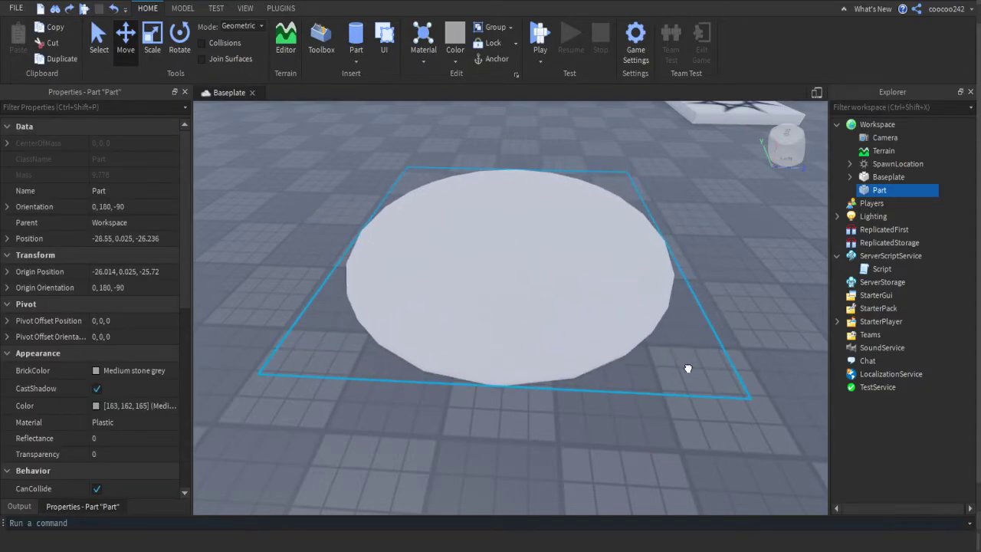
{"action": "key", "text": "ctrl+3"}
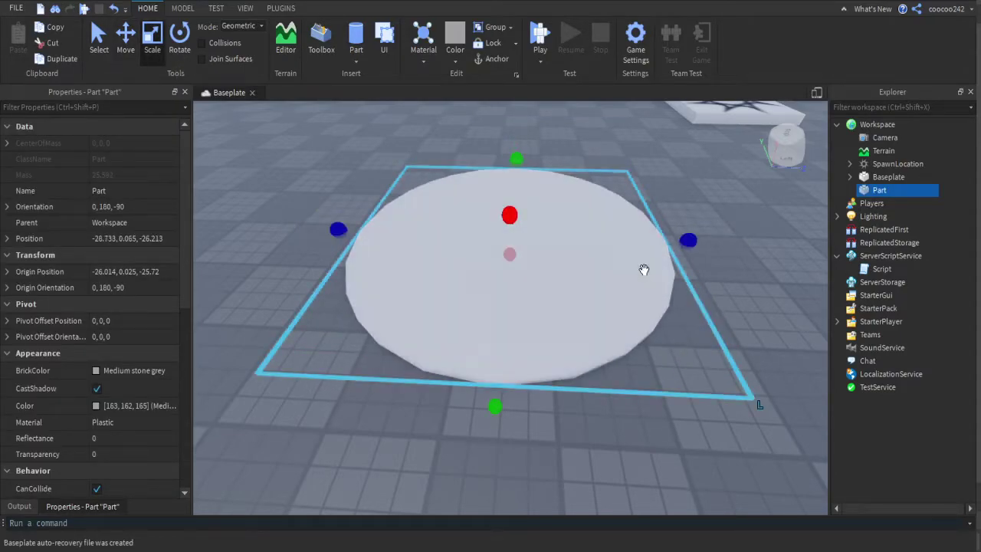
Change the disc's color to bright green [99, 249, 0]
{"action": "scroll", "coordinate": [136, 363], "scroll_direction": "down", "scroll_amount": 3}
{"action": "scroll", "coordinate": [137, 363], "scroll_direction": "down", "scroll_amount": 3}
{"action": "left_click", "coordinate": [115, 167]}
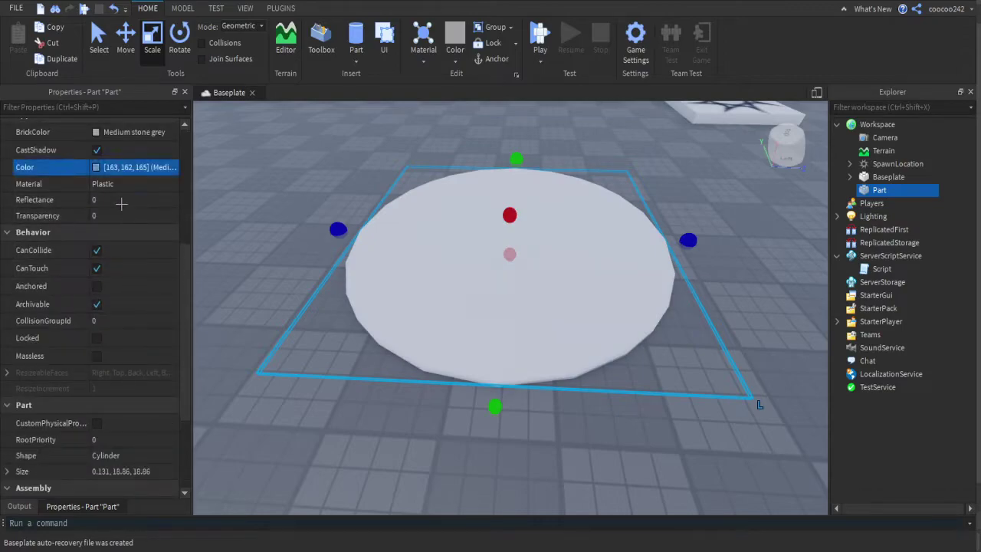
{"action": "left_click_drag", "start_coordinate": [723, 259], "coordinate": [733, 240]}
{"action": "left_click_drag", "start_coordinate": [800, 203], "coordinate": [793, 194]}
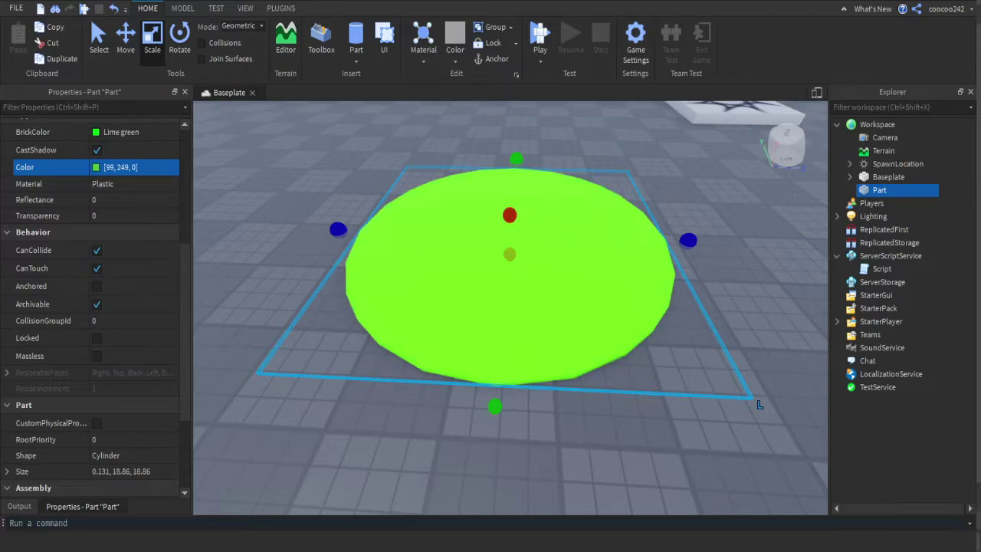
Duplicate the green disc and resize the copy into a narrower cylinder about 10.7 studs tall and 17.1 studs in diameter
{"action": "right_click_drag", "start_coordinate": [512, 475], "coordinate": [509, 375]}
{"action": "scroll", "coordinate": [509, 376], "scroll_direction": "down", "scroll_amount": 1}
{"action": "left_click", "coordinate": [182, 8]}
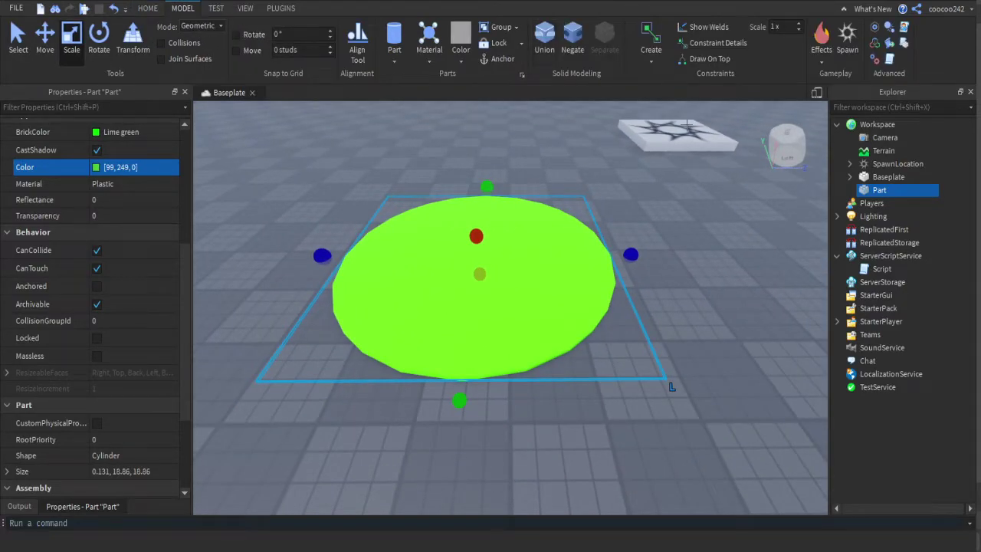
{"action": "key", "text": "ctrl+d"}
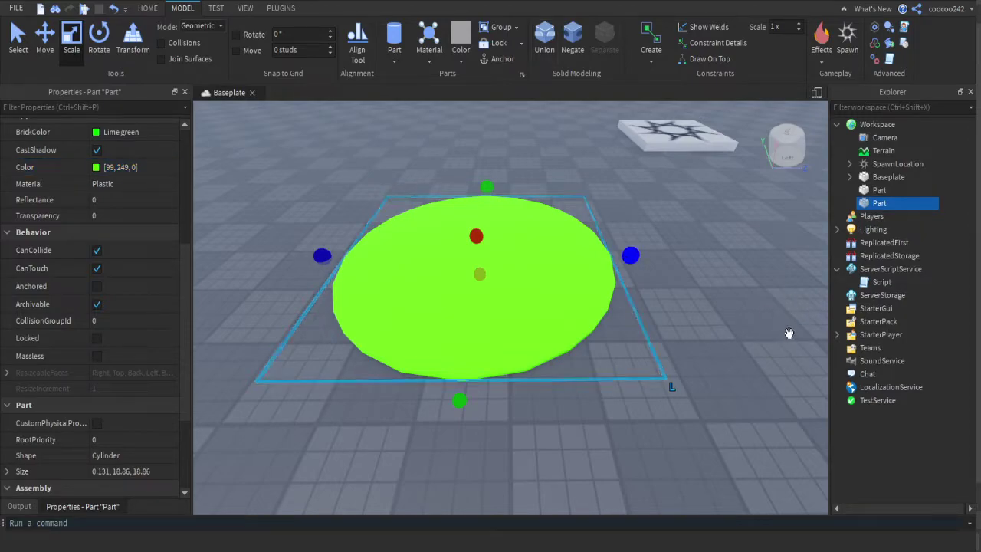
{"action": "left_click_drag", "start_coordinate": [792, 321], "coordinate": [777, 320]}
{"action": "left_click_drag", "start_coordinate": [597, 343], "coordinate": [603, 389]}
{"action": "left_click_drag", "start_coordinate": [601, 296], "coordinate": [597, 152]}
{"action": "scroll", "coordinate": [650, 210], "scroll_direction": "down", "scroll_amount": 3}
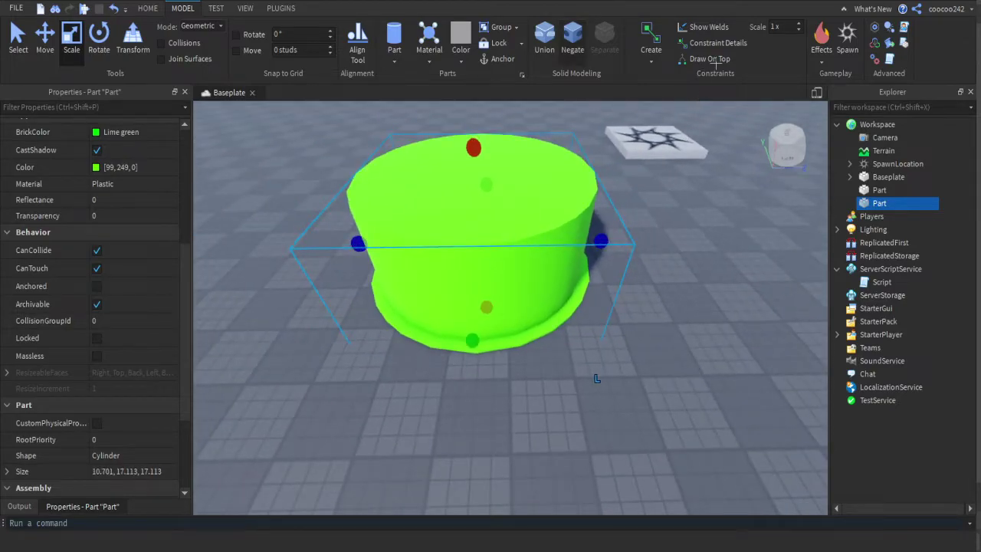
Try to hollow the disc into a ring by negating the tall cylinder and uniting it with the disc
{"action": "key", "text": "ctrl+shift+n"}
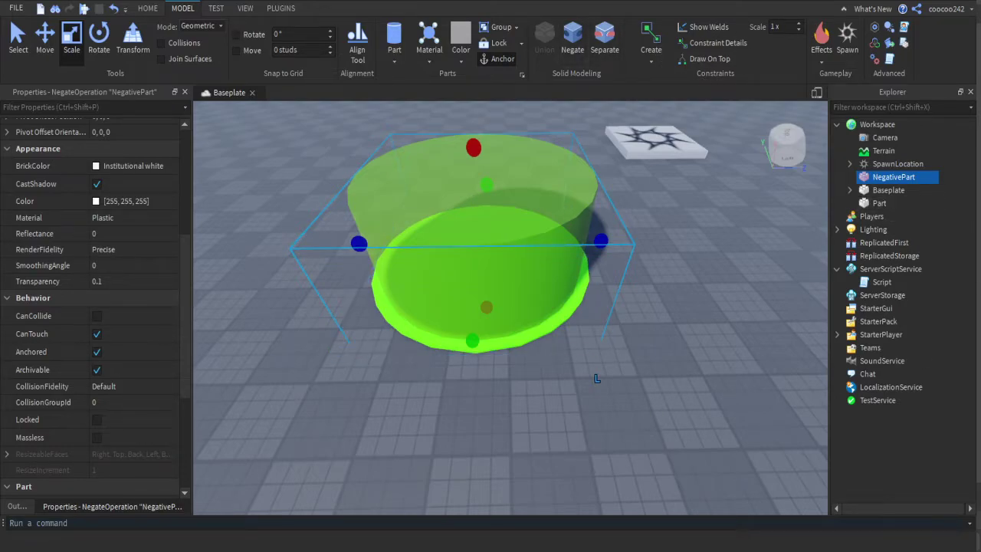
{"action": "left_click", "coordinate": [879, 203], "text": "ctrl"}
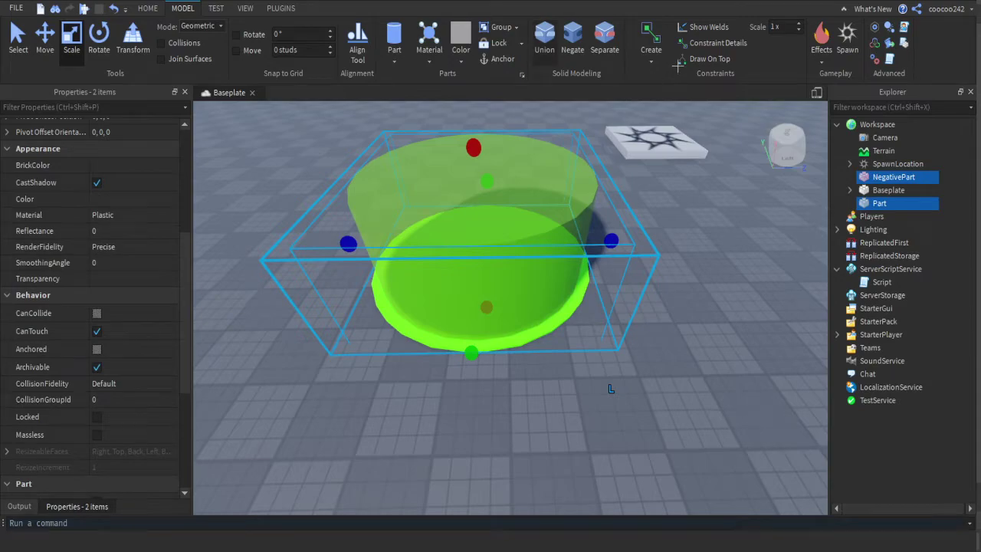
{"action": "left_click", "coordinate": [544, 38]}
{"action": "left_click", "coordinate": [651, 322]}
{"action": "right_click_drag", "start_coordinate": [651, 322], "coordinate": [670, 322]}
{"action": "key", "text": "w"}
{"action": "right_click_drag", "start_coordinate": [671, 383], "coordinate": [833, 391]}
{"action": "key", "text": "s"}
{"action": "left_click", "coordinate": [688, 388]}
{"action": "key", "text": "d"}
{"action": "left_click", "coordinate": [828, 414]}
Undo the union of the two parts and the negation of the tall cylinder
{"action": "key", "text": "ctrl+z"}
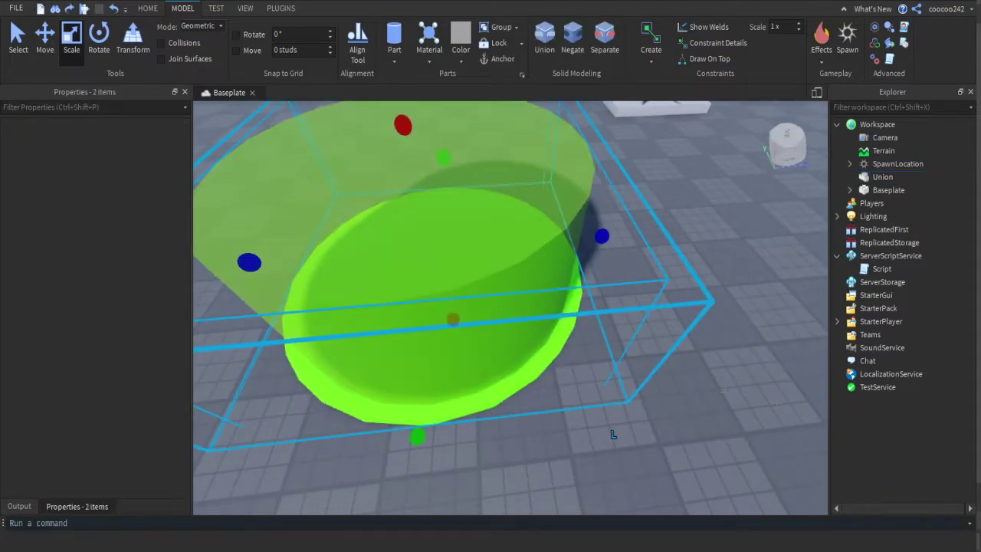
{"action": "left_click", "coordinate": [896, 433]}
{"action": "left_click", "coordinate": [554, 313]}
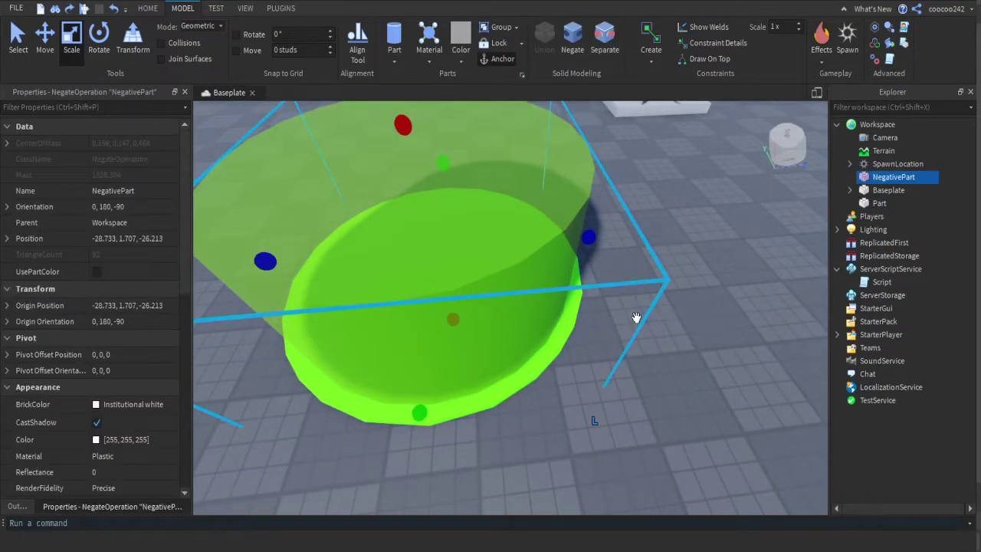
{"action": "right_click_drag", "start_coordinate": [624, 328], "coordinate": [686, 331]}
{"action": "key", "text": "ctrl+z"}
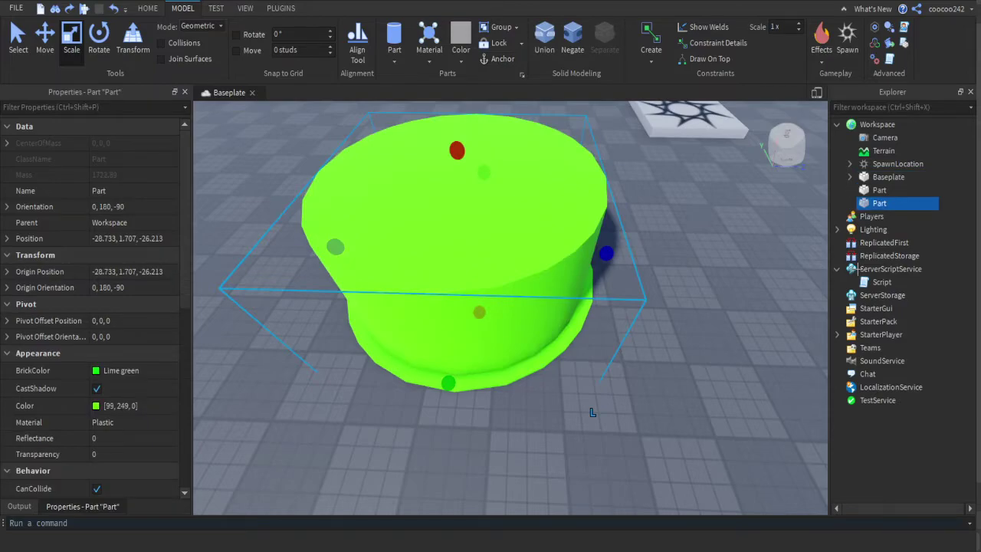
{"action": "right_click_drag", "start_coordinate": [656, 297], "coordinate": [687, 319]}
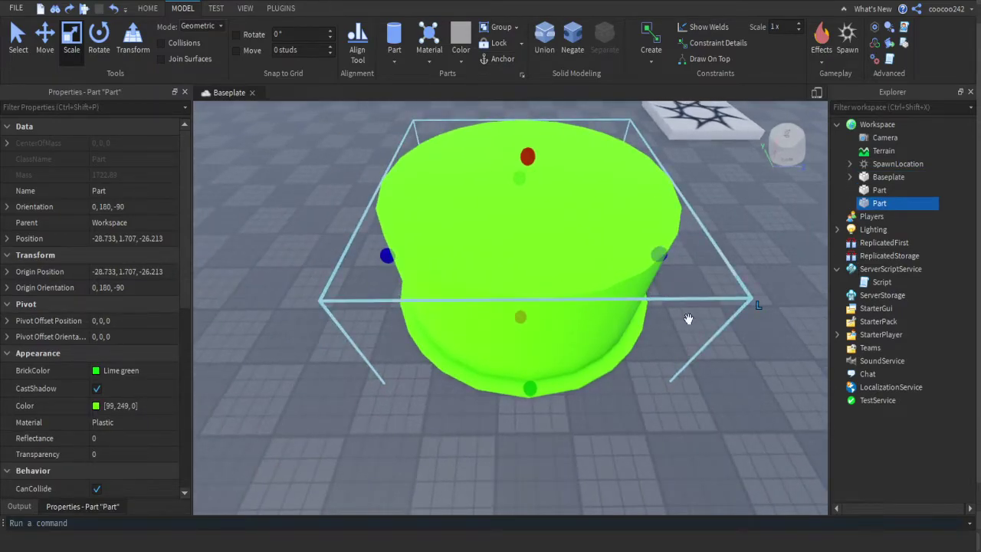
Duplicate the tall green cylinder in place and negate the copy
{"action": "key", "text": "ctrl+d"}
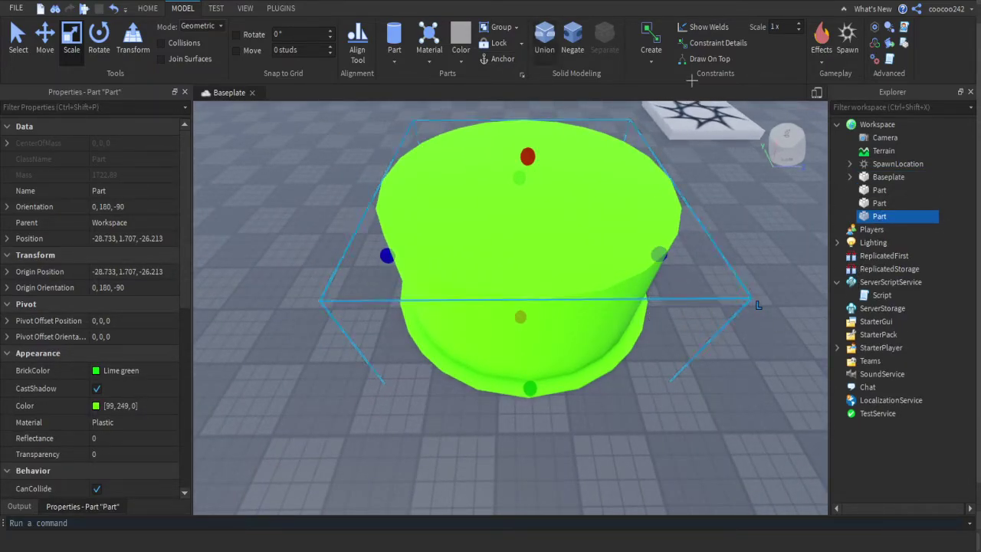
{"action": "key", "text": "ctrl+shift+n"}
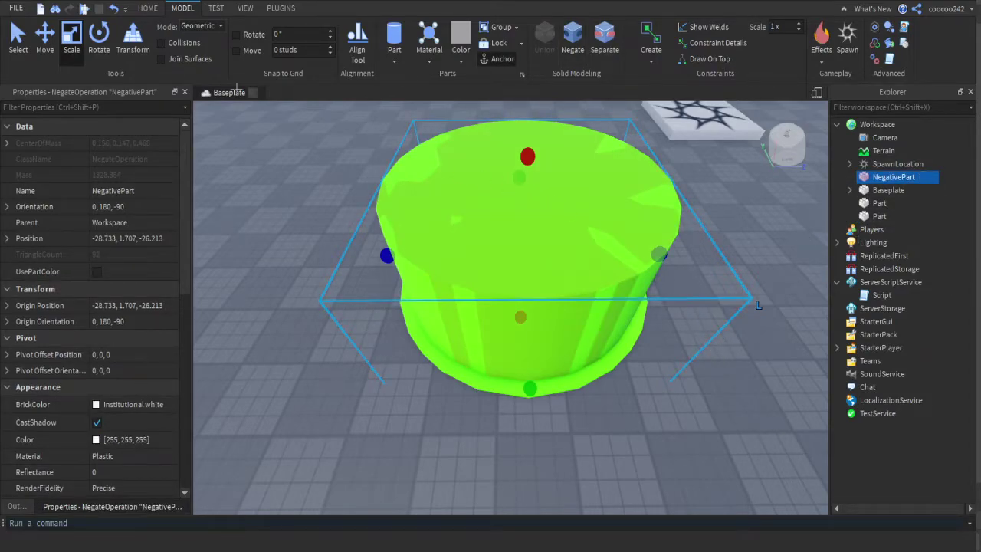
Move the negated cylinder and the flat disc aside one at a time to identify them, undoing each move
{"action": "key", "text": "ctrl+2"}
{"action": "left_click_drag", "start_coordinate": [471, 318], "coordinate": [714, 327]}
{"action": "key", "text": "d"}
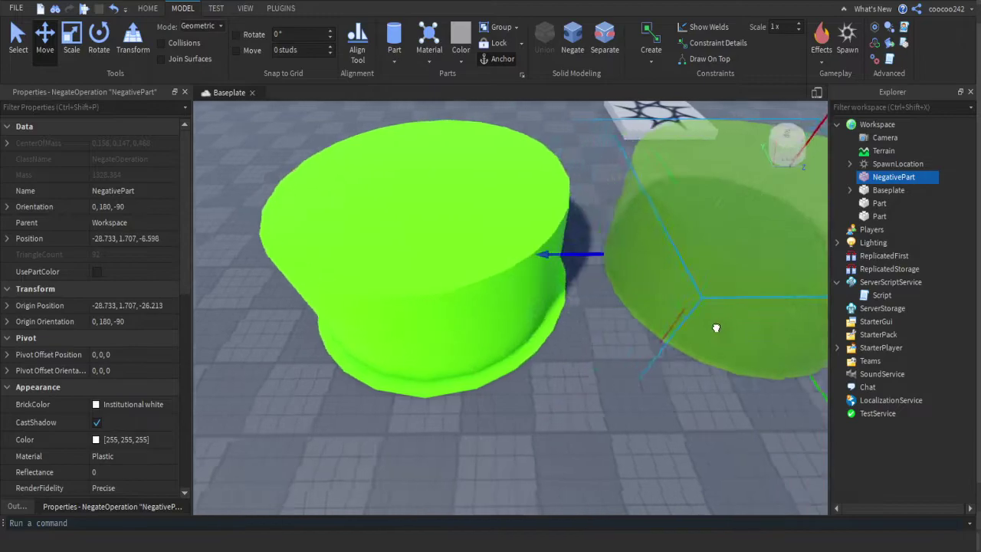
{"action": "key", "text": "ctrl+z"}
{"action": "left_click", "coordinate": [878, 216]}
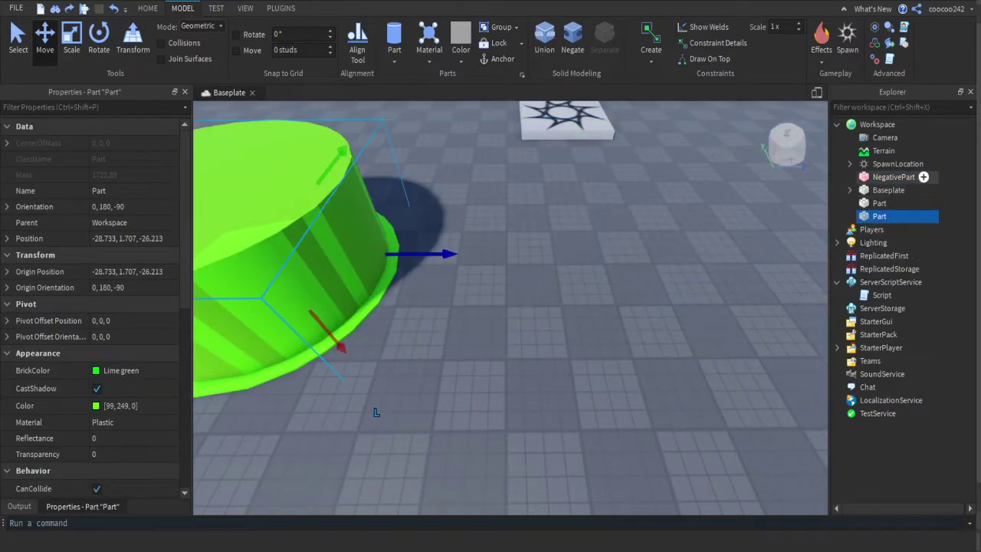
{"action": "left_click", "coordinate": [889, 203]}
{"action": "left_click_drag", "start_coordinate": [456, 271], "coordinate": [675, 359]}
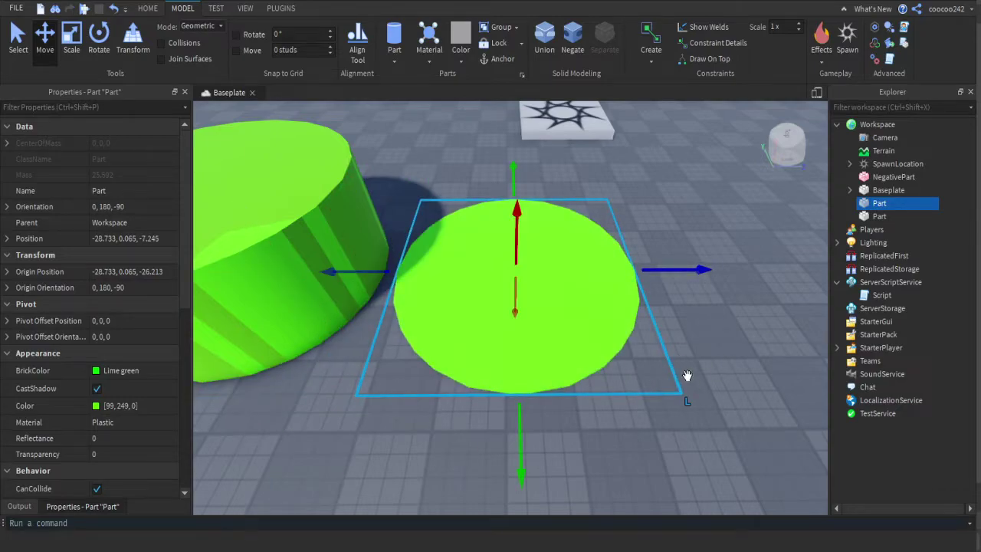
{"action": "key", "text": "ctrl+z"}
Union the flat disc with the negated cylinder to cut it into a ring
{"action": "key", "text": "a"}
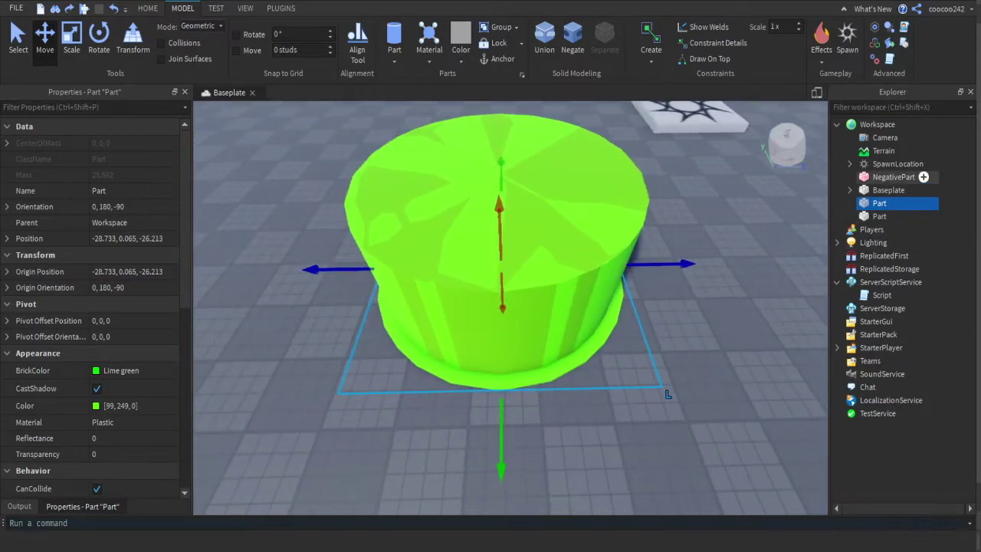
{"action": "left_click", "coordinate": [893, 177], "text": "ctrl"}
{"action": "key", "text": "ctrl+shift+g"}
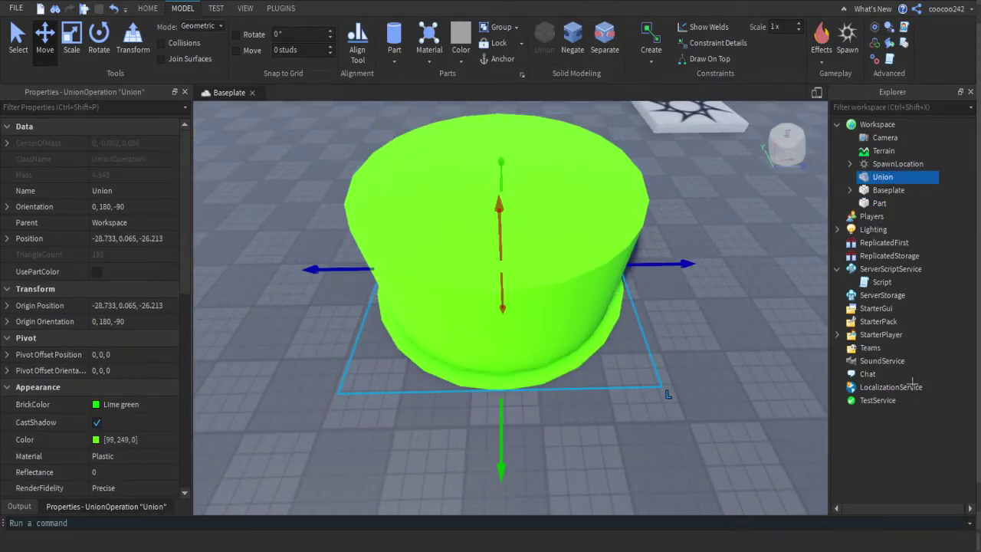
Flatten the remaining tall cylinder into a thin disc filling the inside of the ring
{"action": "left_click", "coordinate": [878, 203]}
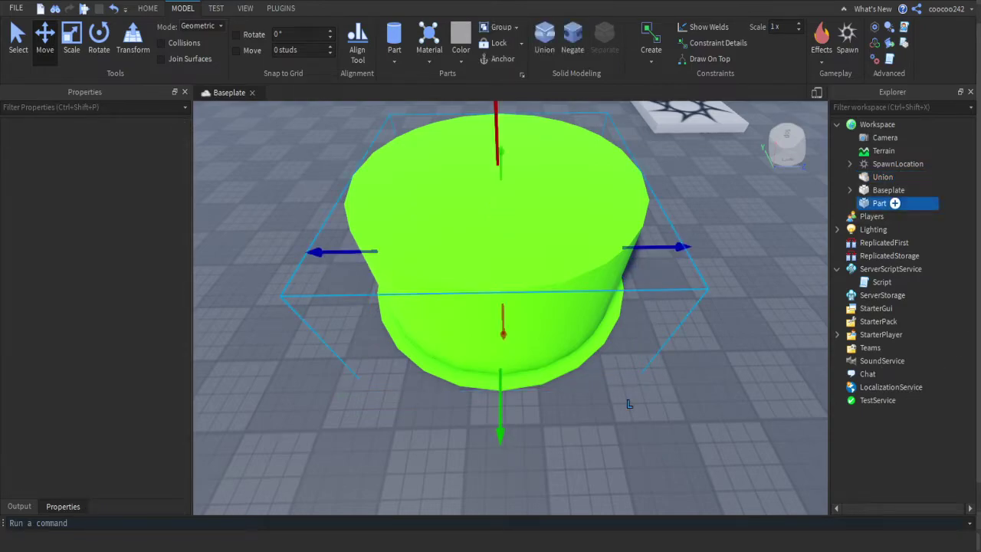
{"action": "left_click", "coordinate": [71, 49]}
{"action": "left_click_drag", "start_coordinate": [498, 152], "coordinate": [658, 318]}
{"action": "right_click_drag", "start_coordinate": [648, 330], "coordinate": [646, 342]}
{"action": "key", "text": "a"}
{"action": "left_click_drag", "start_coordinate": [712, 368], "coordinate": [726, 327]}
{"action": "key", "text": "f"}
{"action": "scroll", "coordinate": [727, 324], "scroll_direction": "down", "scroll_amount": 2}
{"action": "left_click_drag", "start_coordinate": [386, 249], "coordinate": [385, 250]}
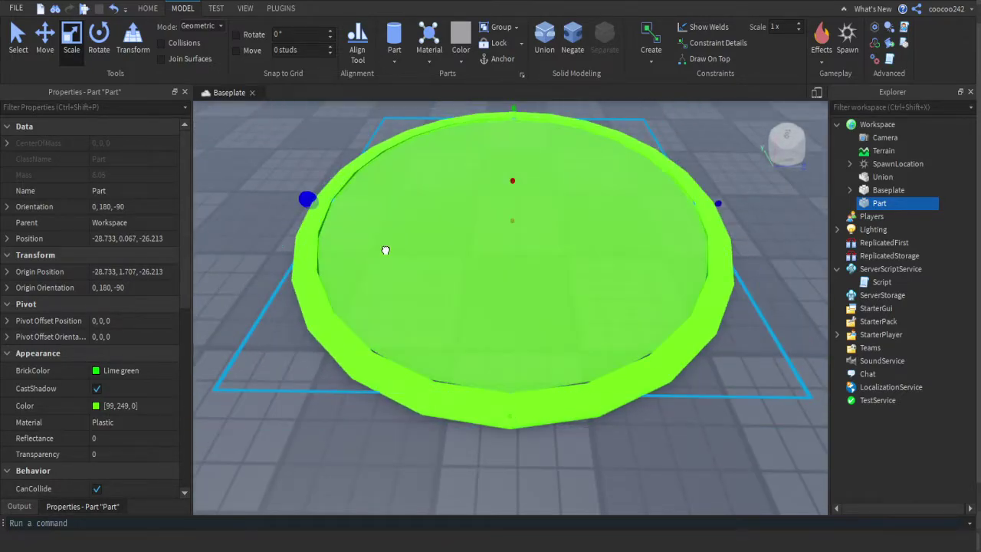
{"action": "scroll", "coordinate": [383, 245], "scroll_direction": "down", "scroll_amount": 4}
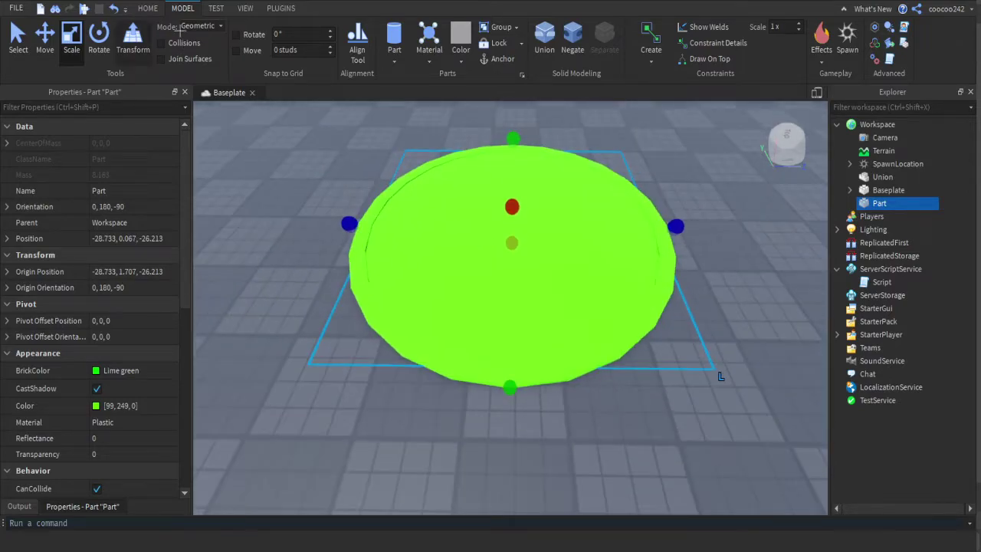
Give the inner disc the Neon material and set its transparency to 0.8
{"action": "left_click", "coordinate": [150, 8]}
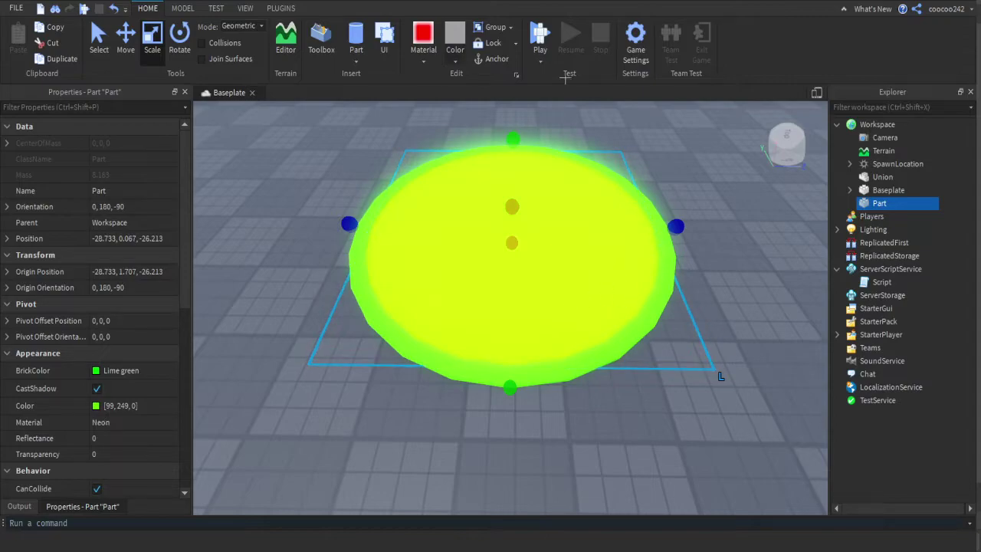
{"action": "key", "text": "ctrl+shift+p"}
{"action": "type", "text": "tra"}
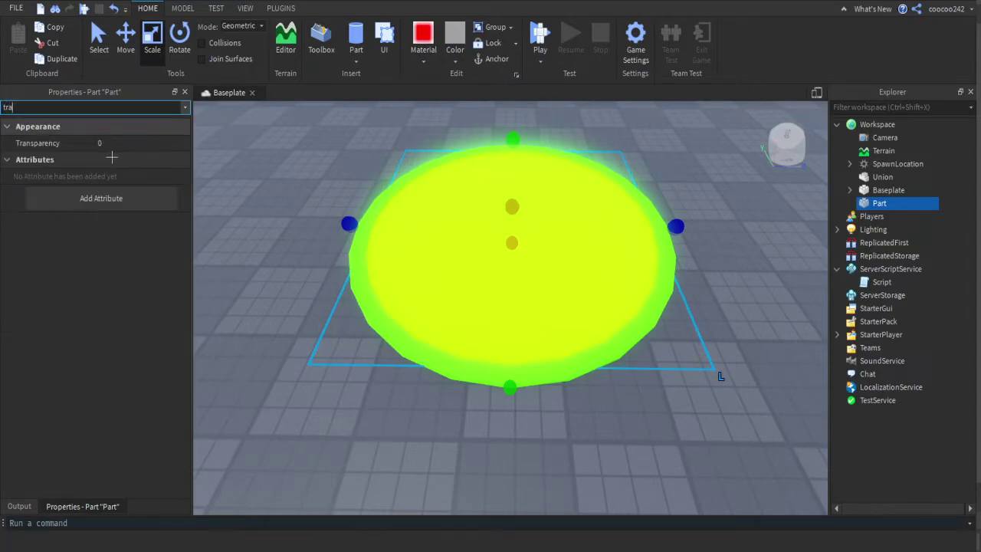
{"action": "left_click", "coordinate": [109, 143]}
{"action": "type", "text": "0.8"}
{"action": "key", "text": "Return"}
{"action": "scroll", "coordinate": [431, 315], "scroll_direction": "down", "scroll_amount": 2}
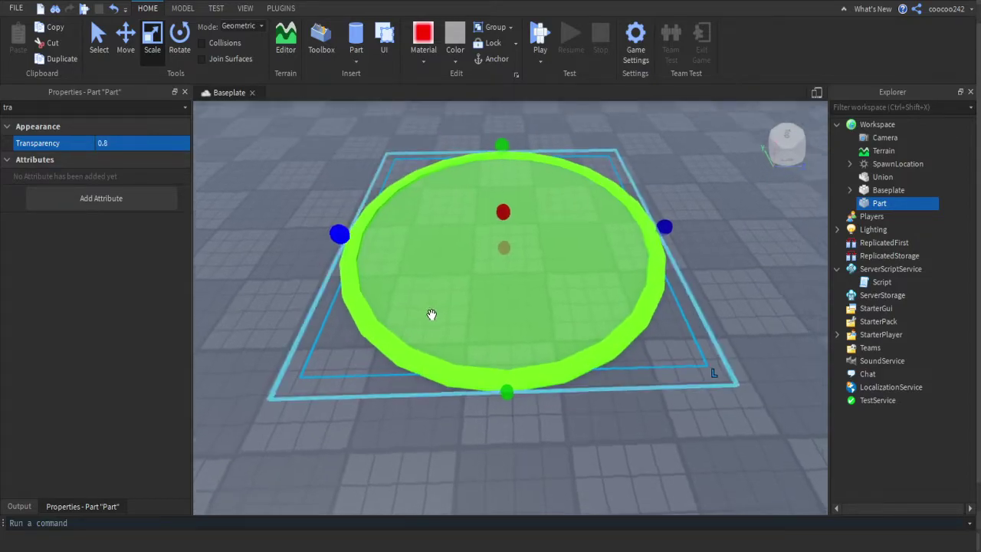
Group the ring union and the inner disc into a model and name it Sell
{"action": "key", "text": "d"}
{"action": "left_click", "coordinate": [871, 321]}
{"action": "mouse_move", "coordinate": [871, 322]}
{"action": "right_mouse_down"}
{"action": "mouse_move", "coordinate": [909, 307]}
{"action": "mouse_move", "coordinate": [871, 322]}
{"action": "mouse_move", "coordinate": [930, 317]}
{"action": "mouse_move", "coordinate": [868, 317]}
{"action": "right_mouse_up"}
{"action": "key", "text": "w"}
{"action": "right_click_drag", "start_coordinate": [790, 367], "coordinate": [794, 414]}
{"action": "key", "text": "s"}
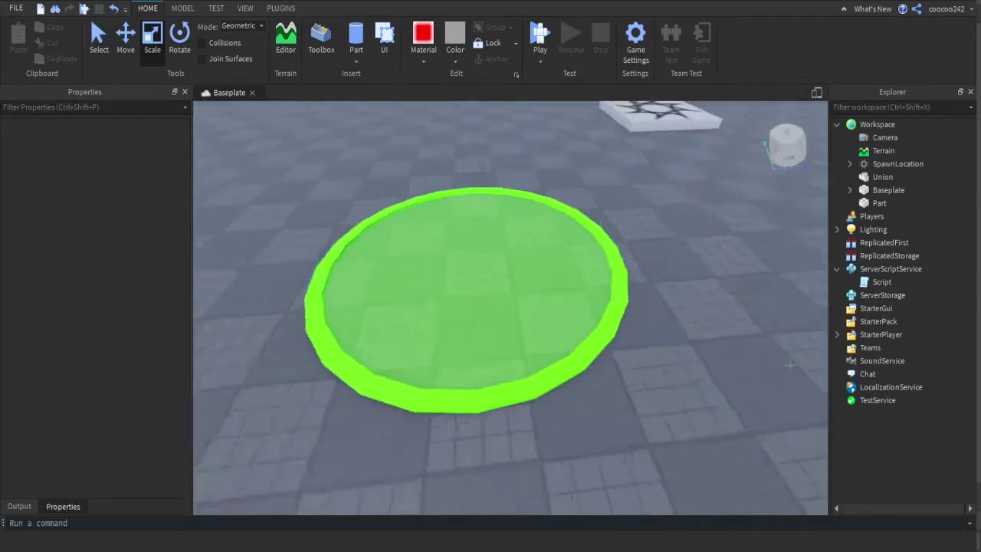
{"action": "left_click", "coordinate": [894, 204]}
{"action": "left_click", "coordinate": [901, 165], "text": "ctrl"}
{"action": "left_click", "coordinate": [883, 176]}
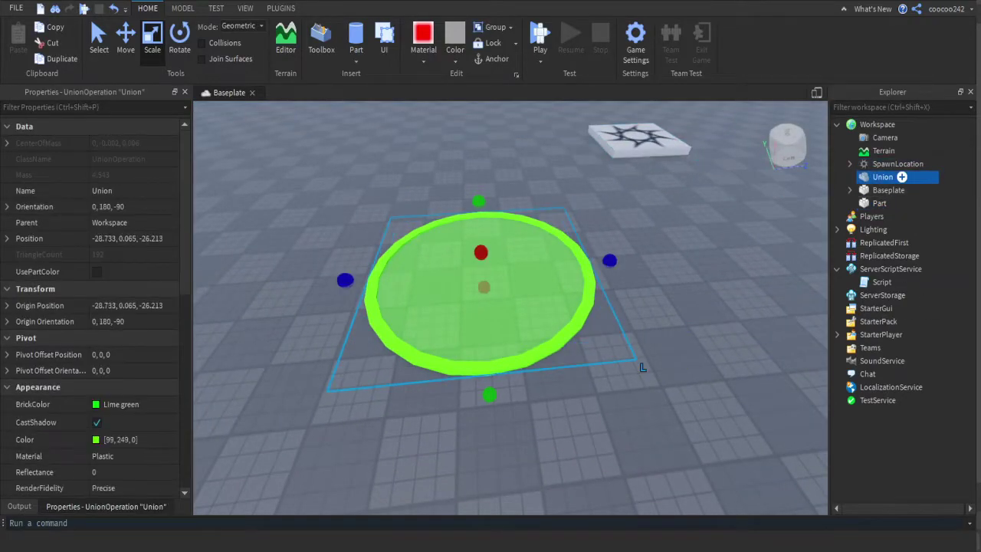
{"action": "left_click", "coordinate": [879, 202], "text": "ctrl"}
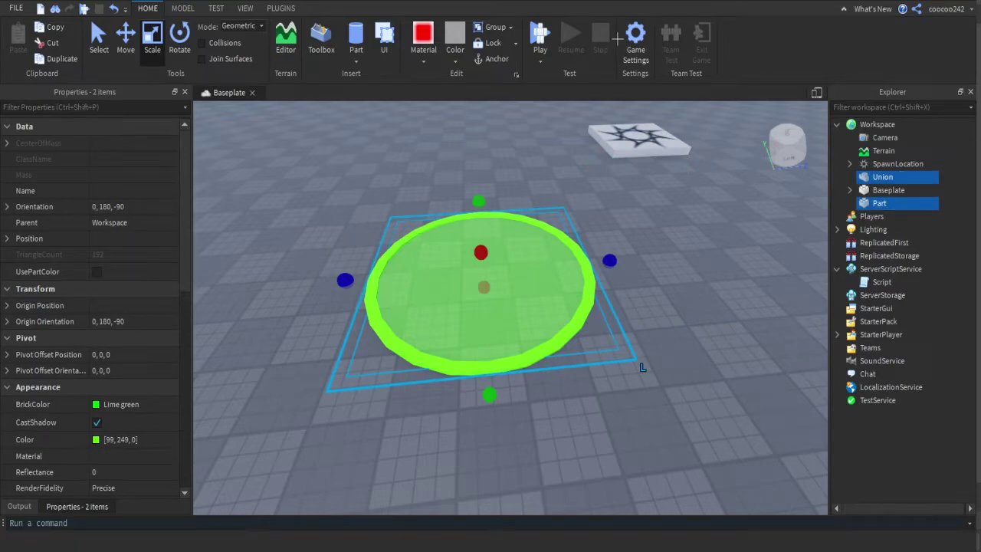
{"action": "key", "text": "ctrl+g"}
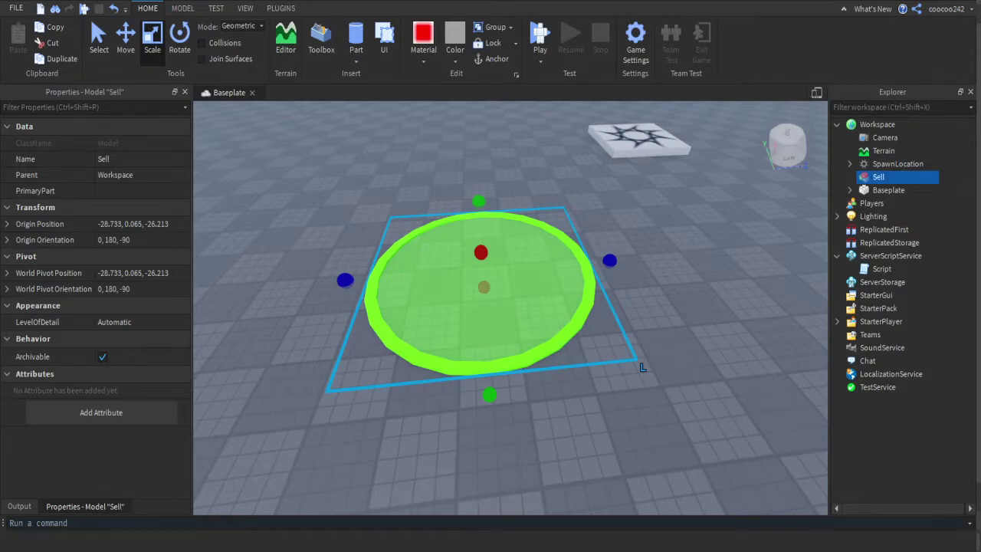
Rename the inner disc inside the Sell model to SellPart
{"action": "left_click", "coordinate": [848, 177]}
{"action": "left_click", "coordinate": [890, 203]}
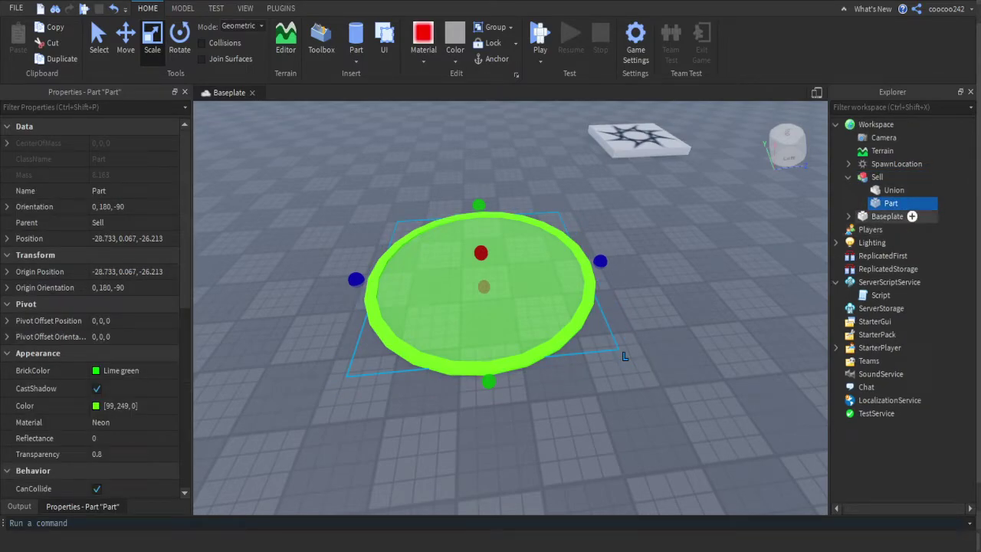
{"action": "scroll", "coordinate": [669, 386], "scroll_direction": "up", "scroll_amount": 2}
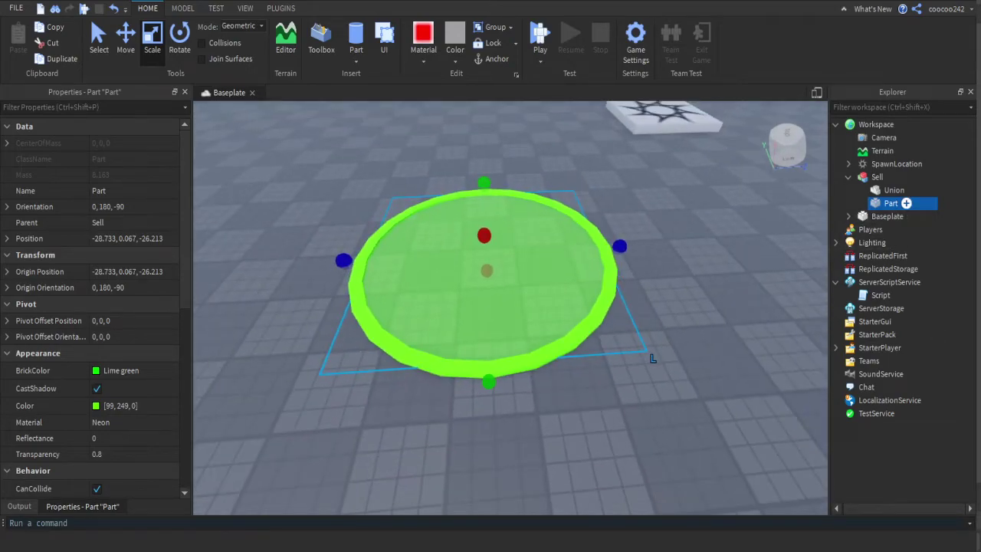
{"action": "key", "text": "Return"}
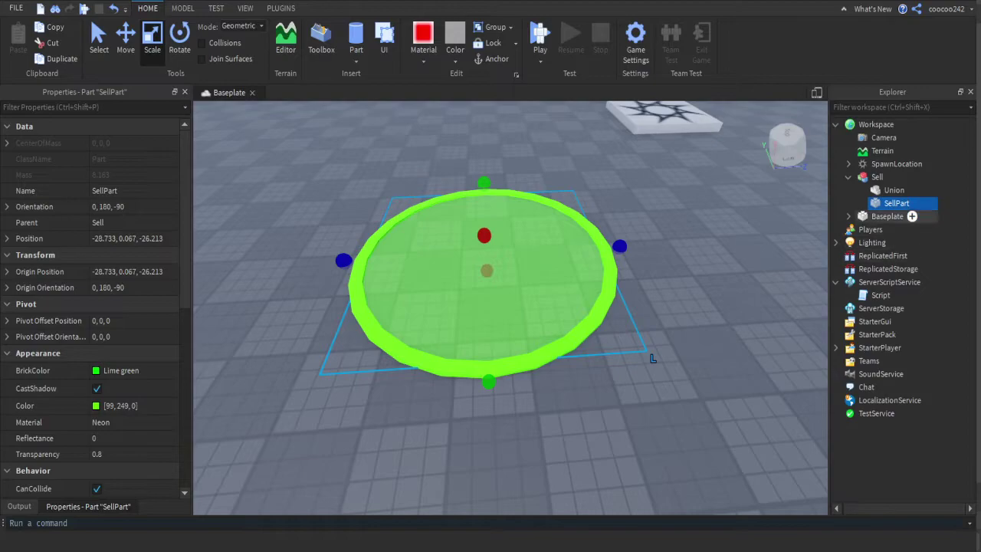
{"action": "left_click", "coordinate": [895, 440]}
Move the Sell model across the baseplate near the spawn location, to about 2.246, 0.065, -27.772
{"action": "right_click_drag", "start_coordinate": [782, 384], "coordinate": [690, 375]}
{"action": "scroll", "coordinate": [782, 384], "scroll_direction": "down", "scroll_amount": 3}
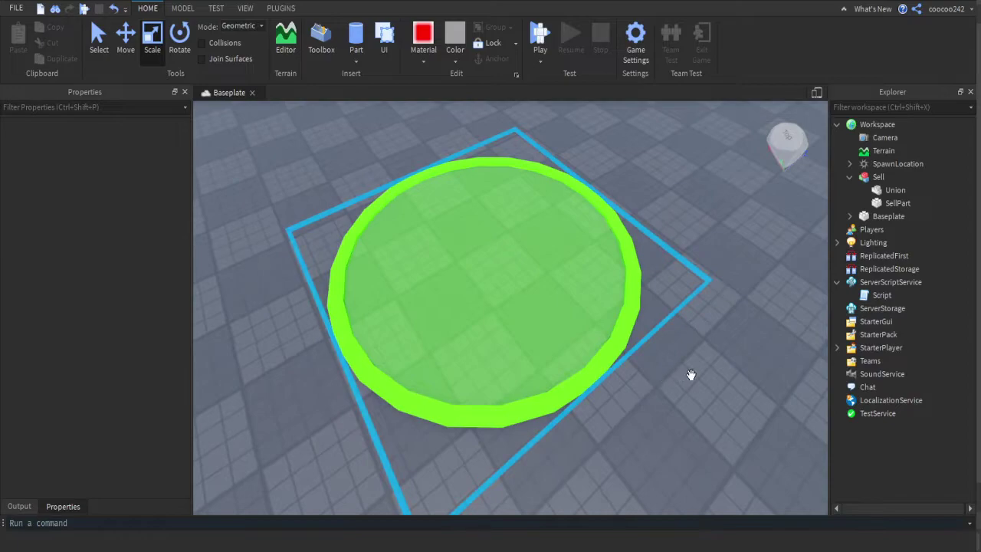
{"action": "left_click", "coordinate": [690, 374]}
{"action": "scroll", "coordinate": [621, 383], "scroll_direction": "down", "scroll_amount": 2}
{"action": "right_click_drag", "start_coordinate": [622, 383], "coordinate": [628, 420]}
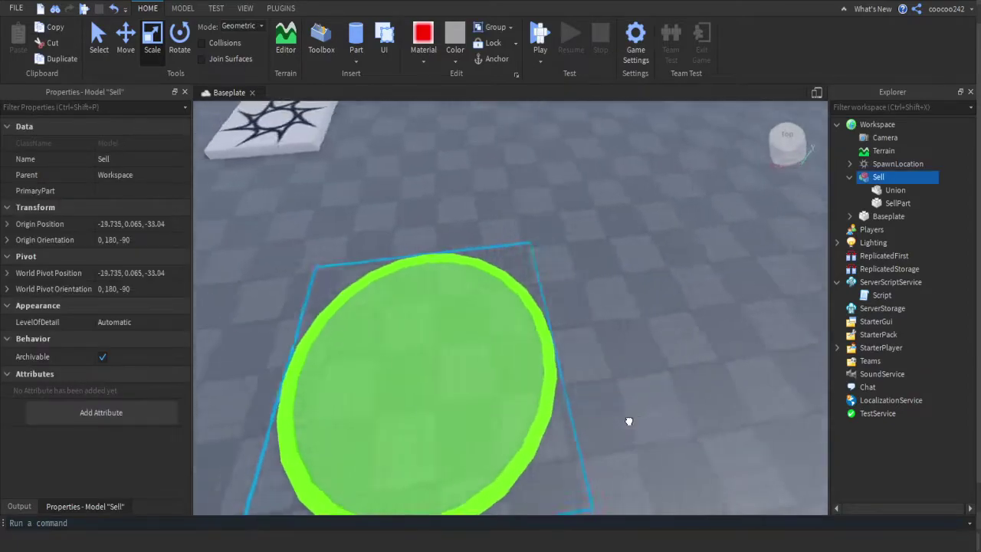
{"action": "left_click_drag", "start_coordinate": [629, 421], "coordinate": [644, 418]}
{"action": "scroll", "coordinate": [632, 420], "scroll_direction": "down", "scroll_amount": 3}
{"action": "right_click_drag", "start_coordinate": [643, 418], "coordinate": [643, 419]}
{"action": "left_click_drag", "start_coordinate": [644, 418], "coordinate": [588, 385]}
{"action": "right_click_drag", "start_coordinate": [586, 383], "coordinate": [588, 384]}
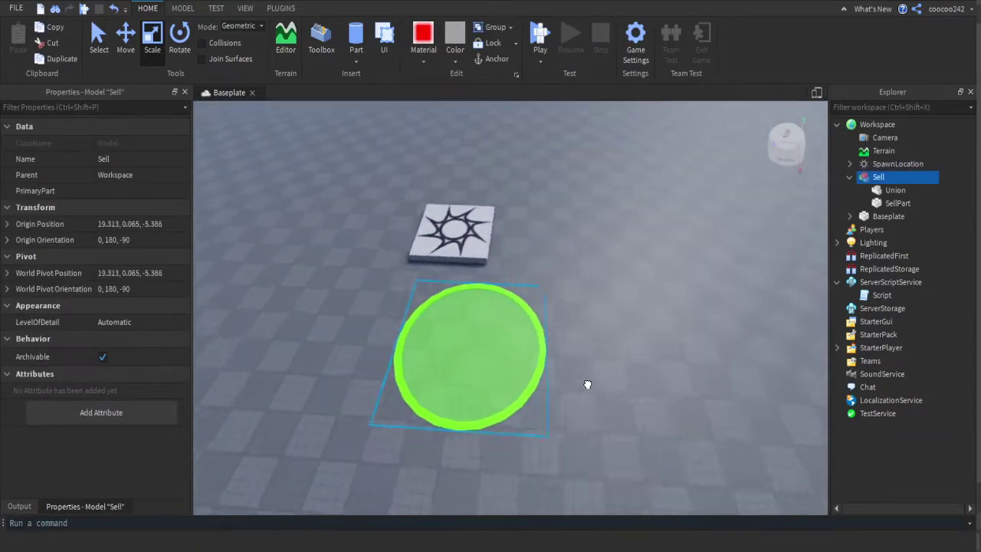
{"action": "left_click_drag", "start_coordinate": [587, 384], "coordinate": [587, 380]}
{"action": "scroll", "coordinate": [586, 383], "scroll_direction": "up", "scroll_amount": 3}
{"action": "right_click_drag", "start_coordinate": [587, 384], "coordinate": [587, 380]}
{"action": "left_click_drag", "start_coordinate": [587, 380], "coordinate": [587, 315]}
{"action": "key", "text": "f"}
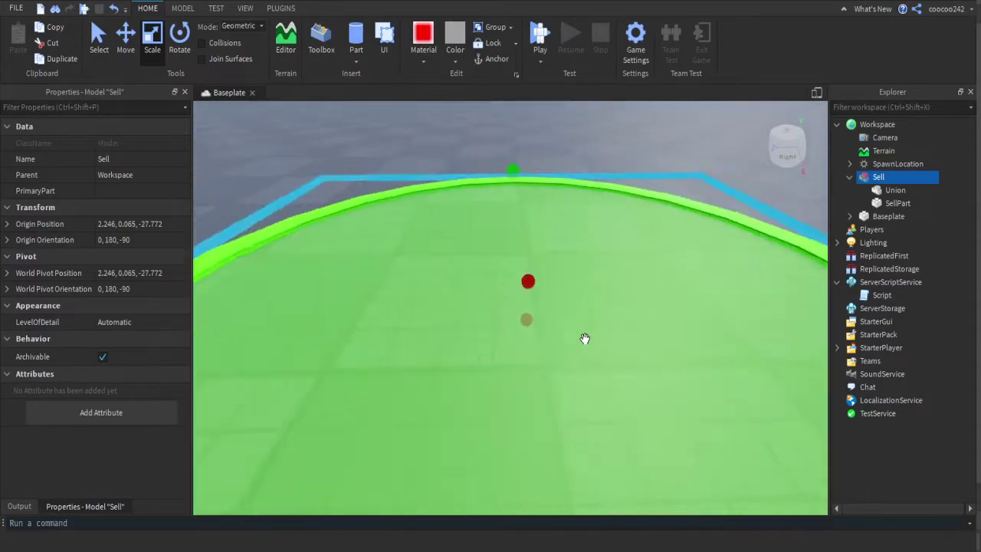
Undo the mistaken MeshPart insertion and add a regular Part to the Sell model instead
{"action": "scroll", "coordinate": [584, 339], "scroll_direction": "down", "scroll_amount": 4}
{"action": "scroll", "coordinate": [615, 324], "scroll_direction": "up", "scroll_amount": 4}
{"action": "right_click_drag", "start_coordinate": [672, 293], "coordinate": [660, 298]}
{"action": "scroll", "coordinate": [659, 297], "scroll_direction": "down", "scroll_amount": 2}
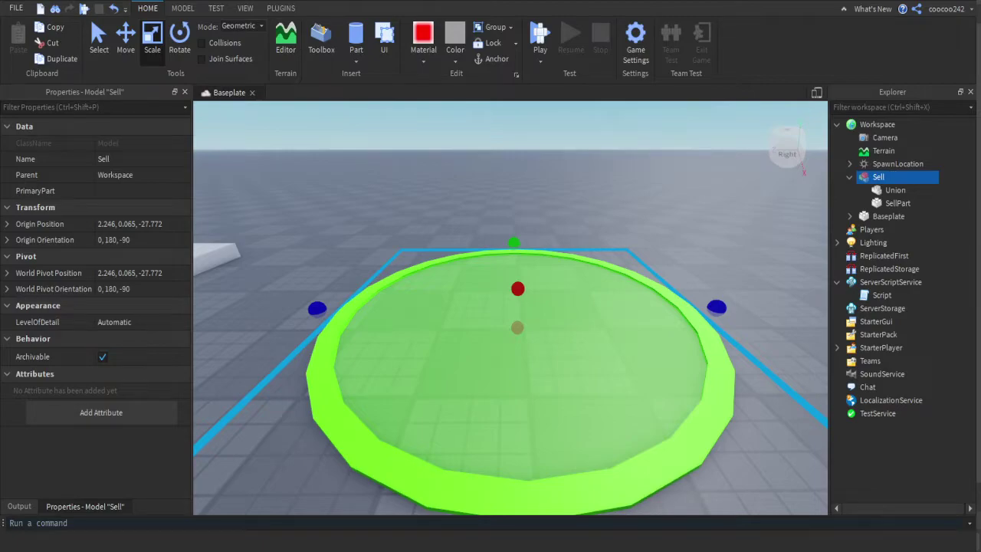
{"action": "left_click", "coordinate": [919, 282]}
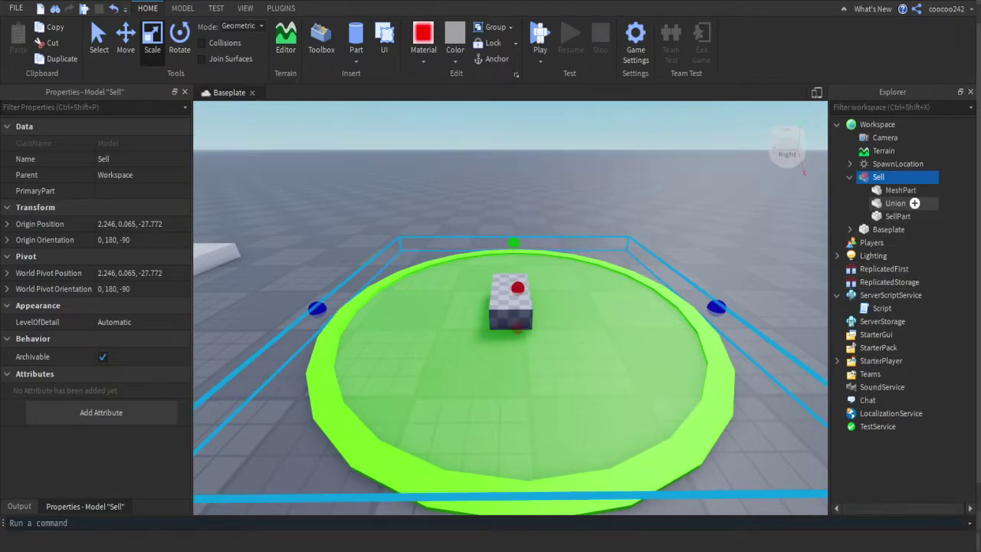
{"action": "key", "text": "ctrl+z"}
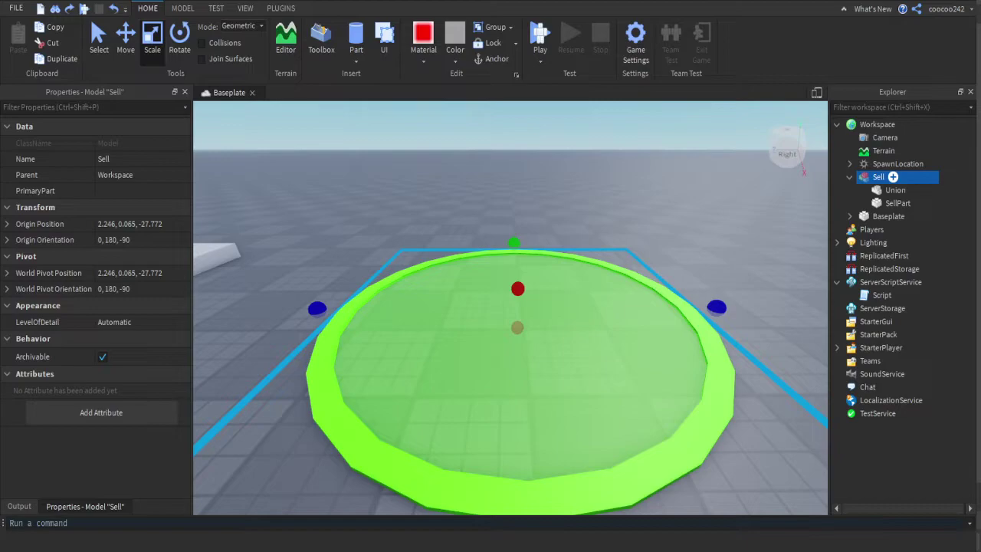
{"action": "key", "text": "ctrl+y"}
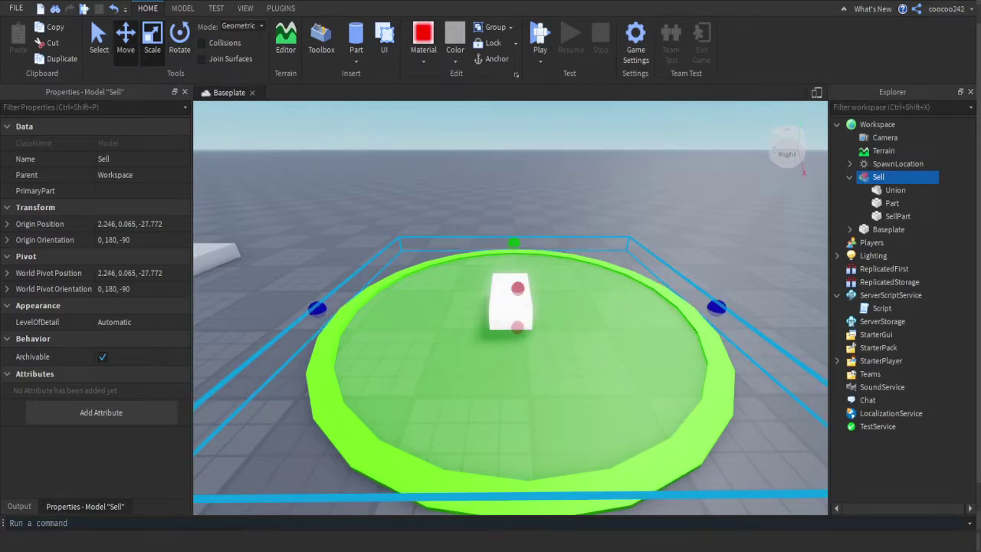
Raise the new block above the green pad and shift it to about 2.681, 2.02, -27.484
{"action": "left_click", "coordinate": [890, 203]}
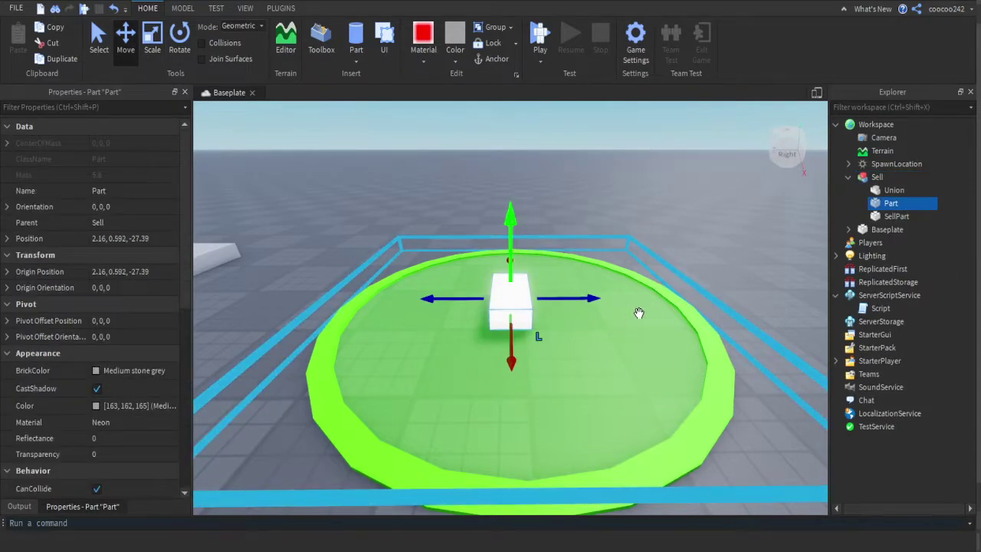
{"action": "left_click_drag", "start_coordinate": [511, 250], "coordinate": [517, 216]}
{"action": "left_click_drag", "start_coordinate": [566, 269], "coordinate": [591, 271]}
{"action": "right_click_drag", "start_coordinate": [588, 272], "coordinate": [735, 287]}
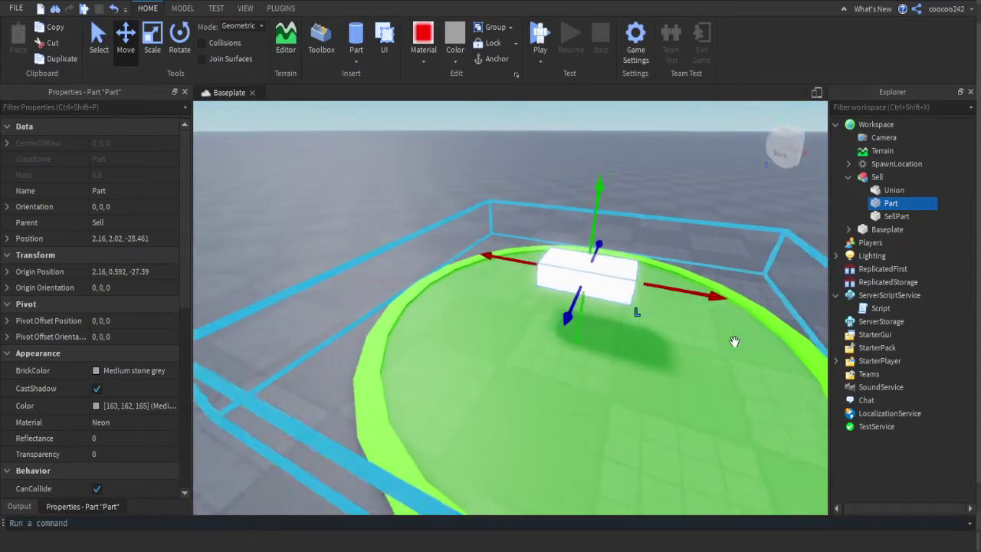
{"action": "right_click_drag", "start_coordinate": [734, 341], "coordinate": [766, 346]}
{"action": "left_click_drag", "start_coordinate": [622, 275], "coordinate": [634, 278]}
{"action": "left_click_drag", "start_coordinate": [549, 308], "coordinate": [544, 322]}
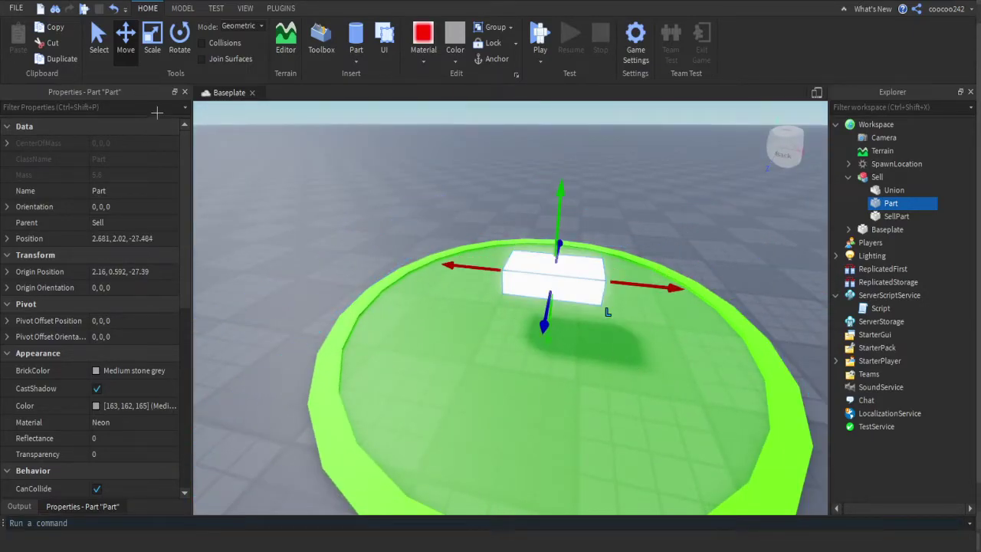
Turn off CanCollide for the floating block and set its transparency to 1
{"action": "type", "text": "ca"}
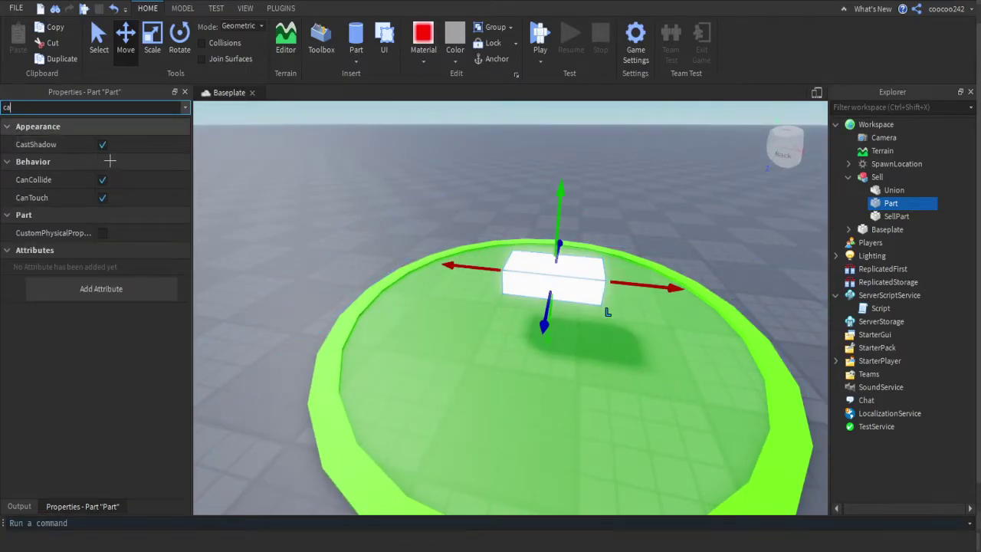
{"action": "left_click", "coordinate": [102, 179]}
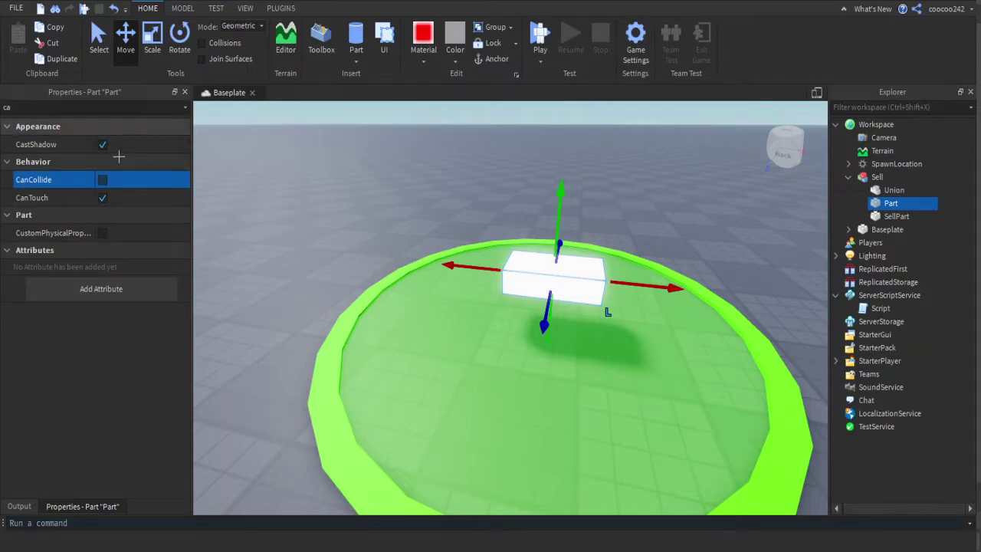
{"action": "key", "text": "BackSpace"}
{"action": "key", "text": "BackSpace"}
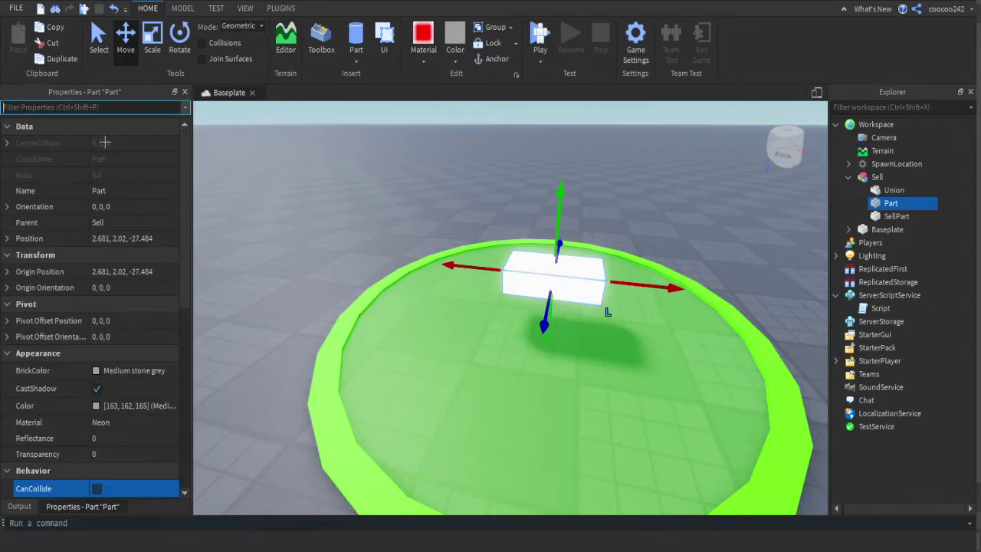
{"action": "type", "text": "tran"}
{"action": "left_click", "coordinate": [116, 146]}
{"action": "type", "text": "1"}
{"action": "key", "text": "Return"}
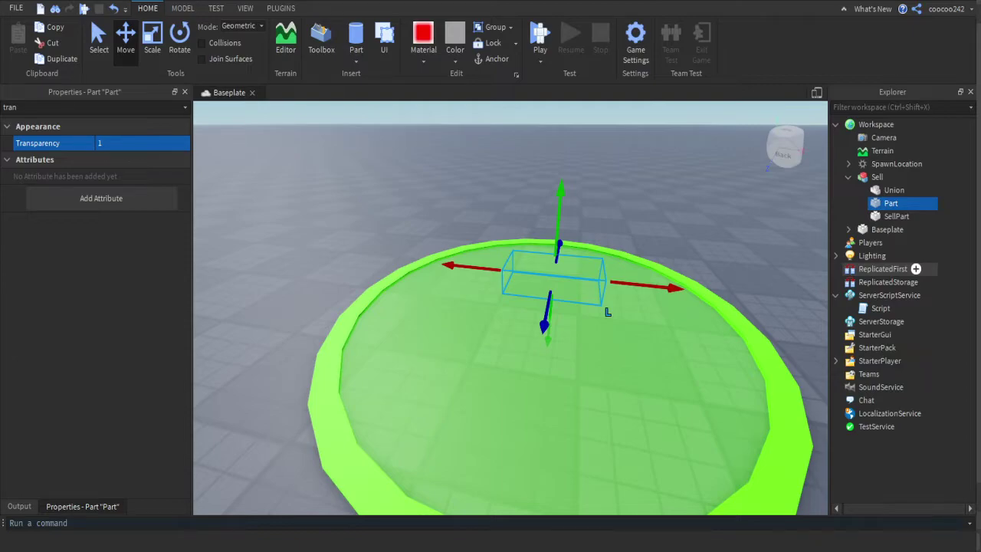
Insert a BillboardGui into the invisible block of the Sell model
{"action": "key", "text": "Return"}
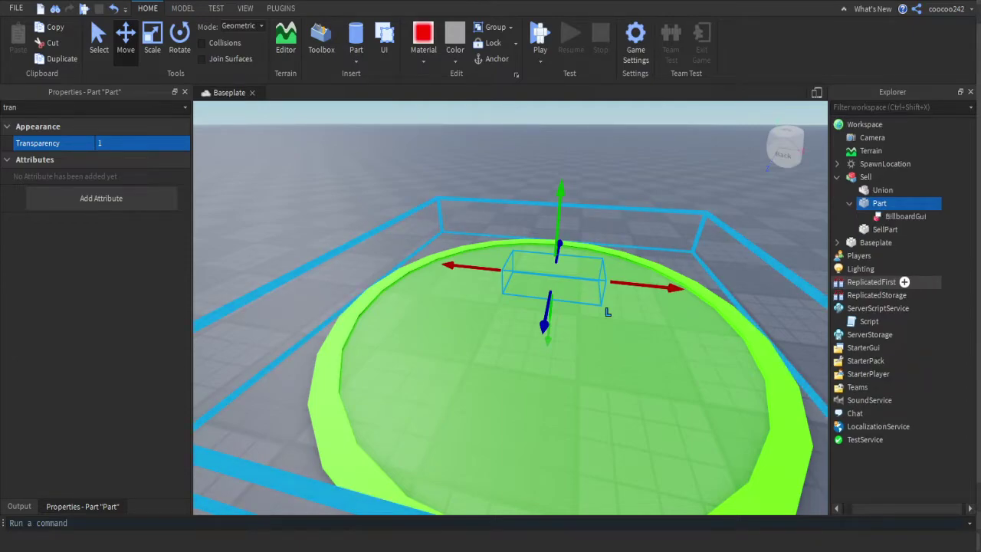